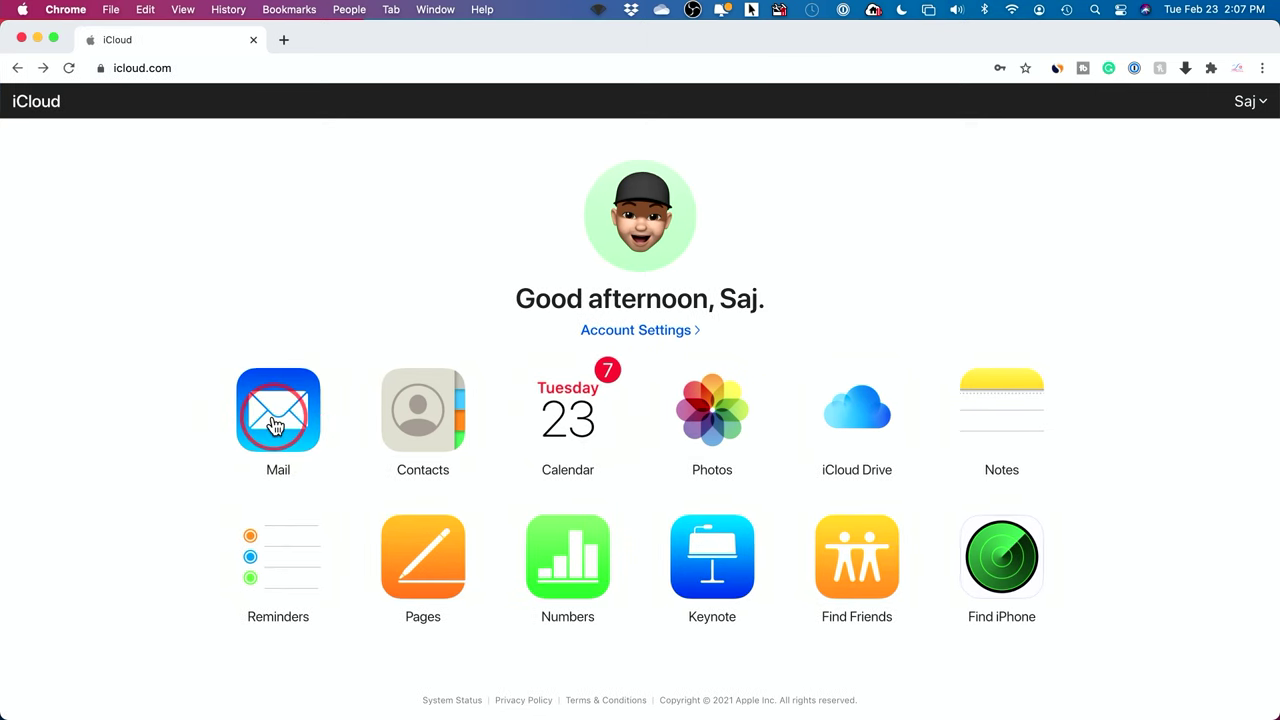
# Step: Open the iCloud Mail inbox on the web and return to the iCloud home page
pyautogui.moveTo(292, 712)
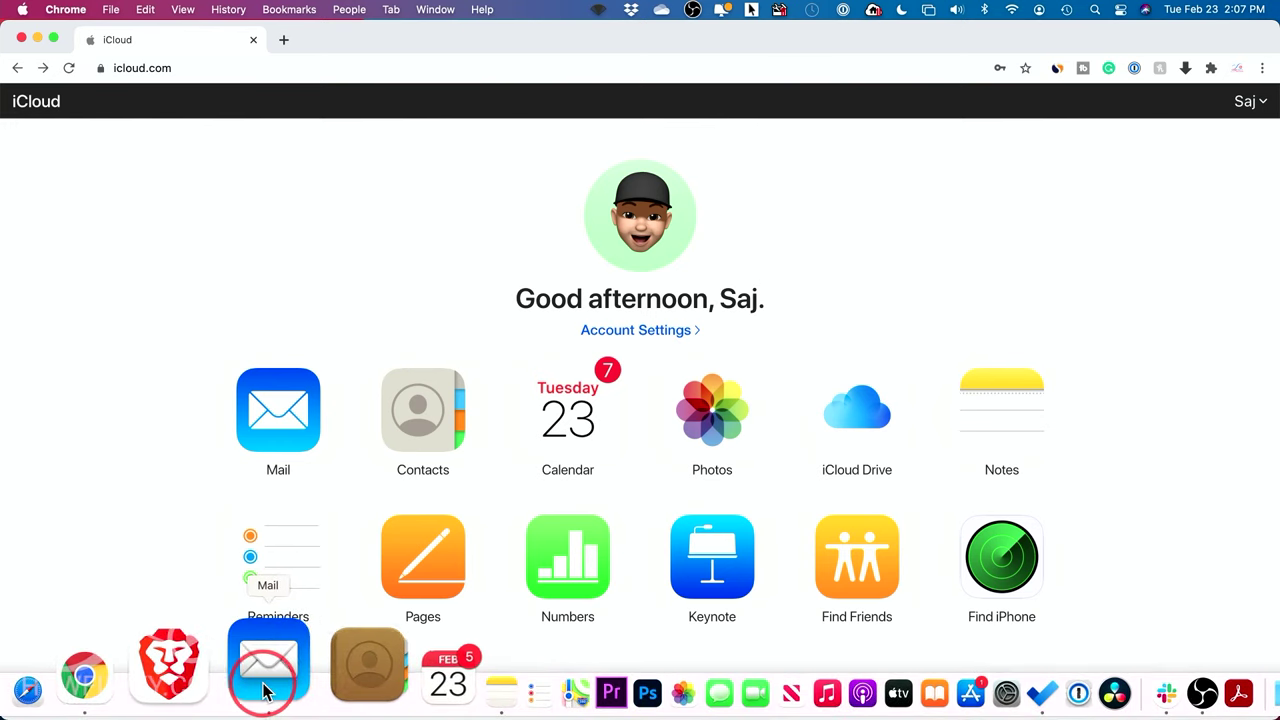
pyautogui.click(287, 438)
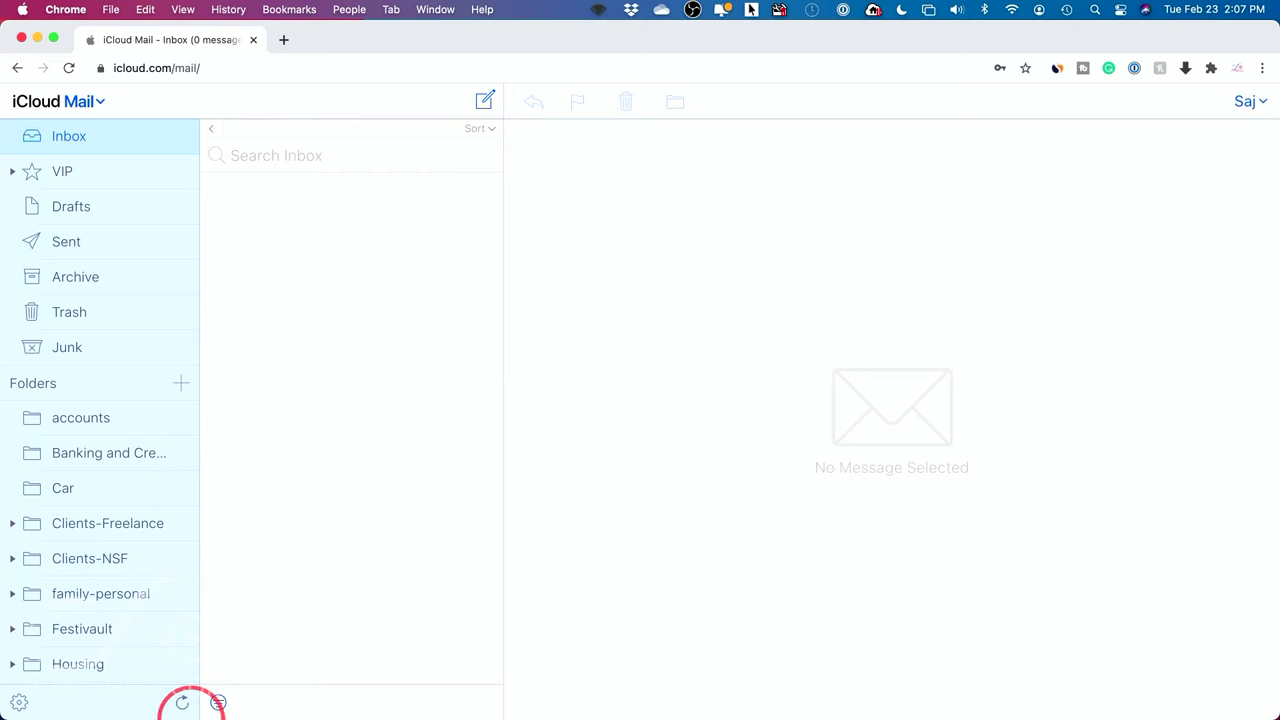
pyautogui.moveTo(190, 700)
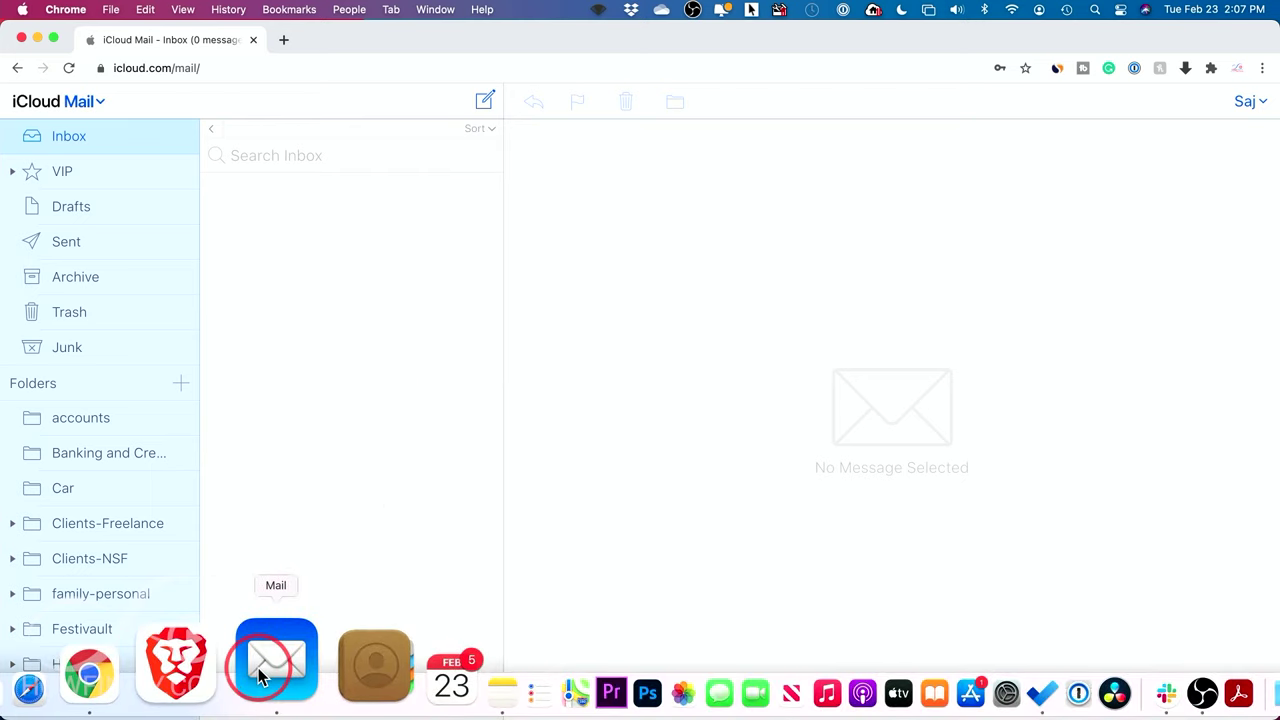
pyautogui.click(258, 665)
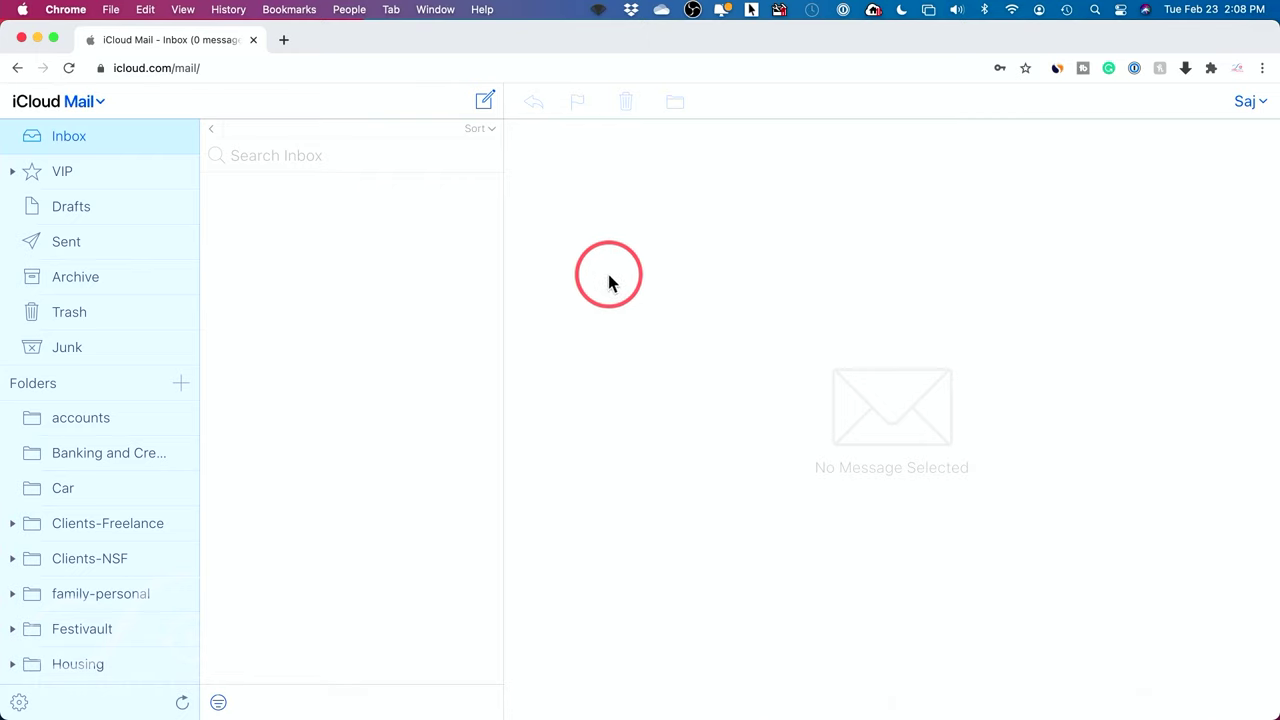
pyautogui.click(18, 69)
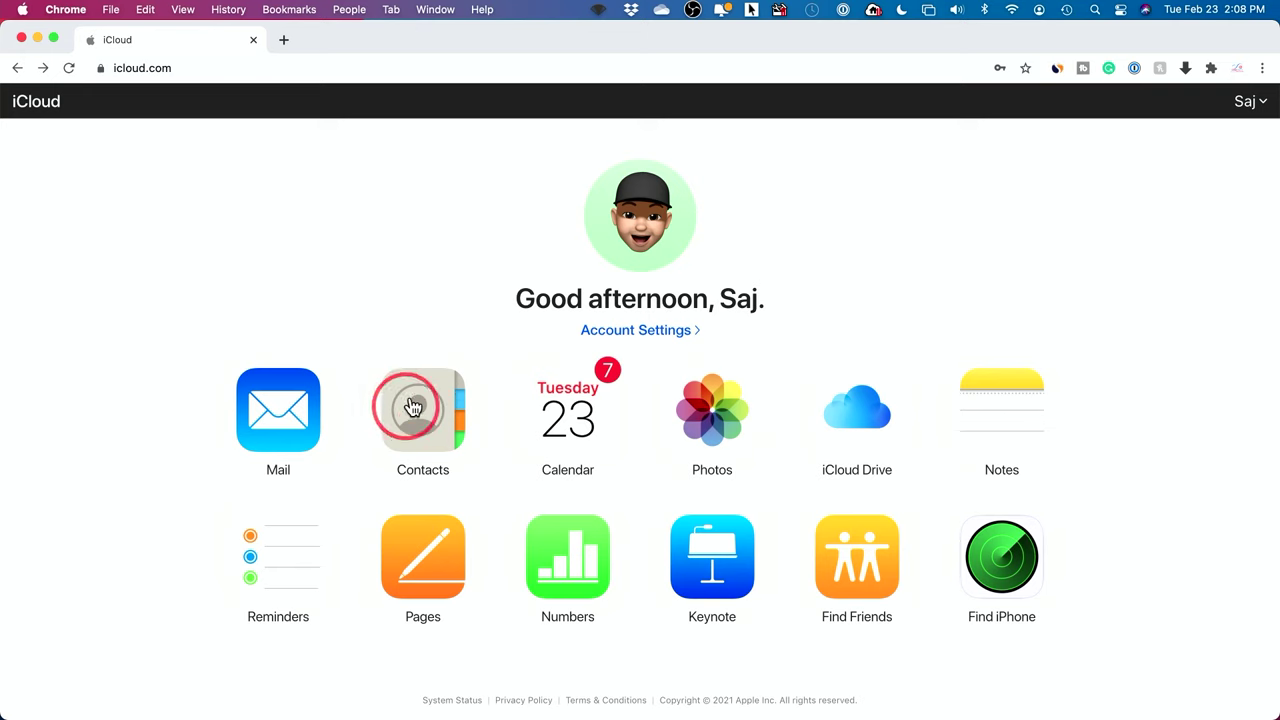
# Step: View March 2021 in iCloud Calendar and return to the iCloud home page
pyautogui.click(574, 426)
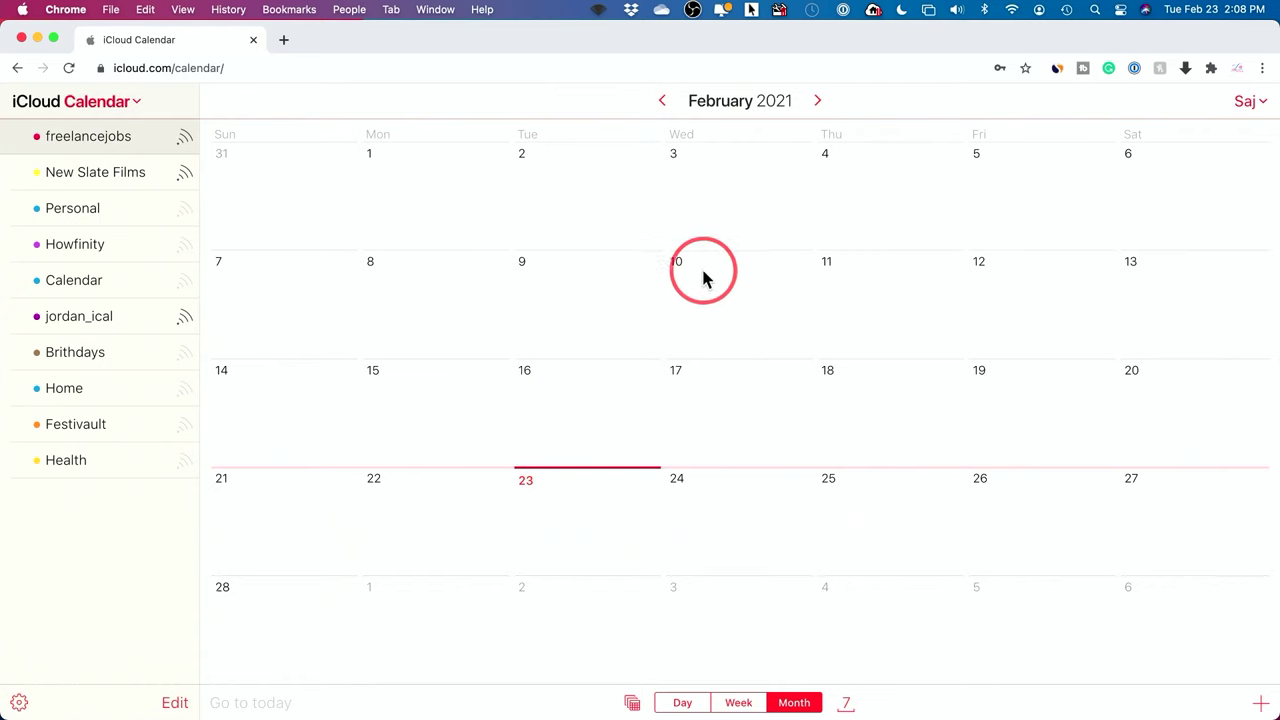
pyautogui.click(818, 102)
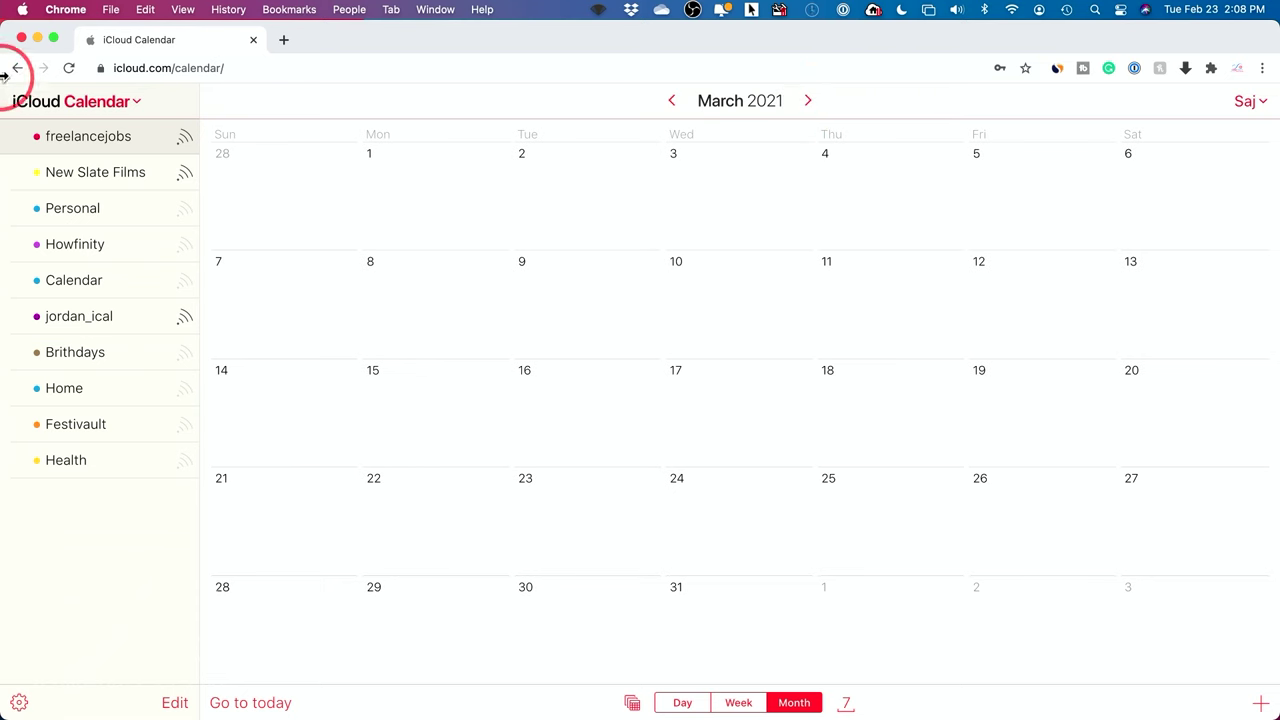
pyautogui.click(17, 70)
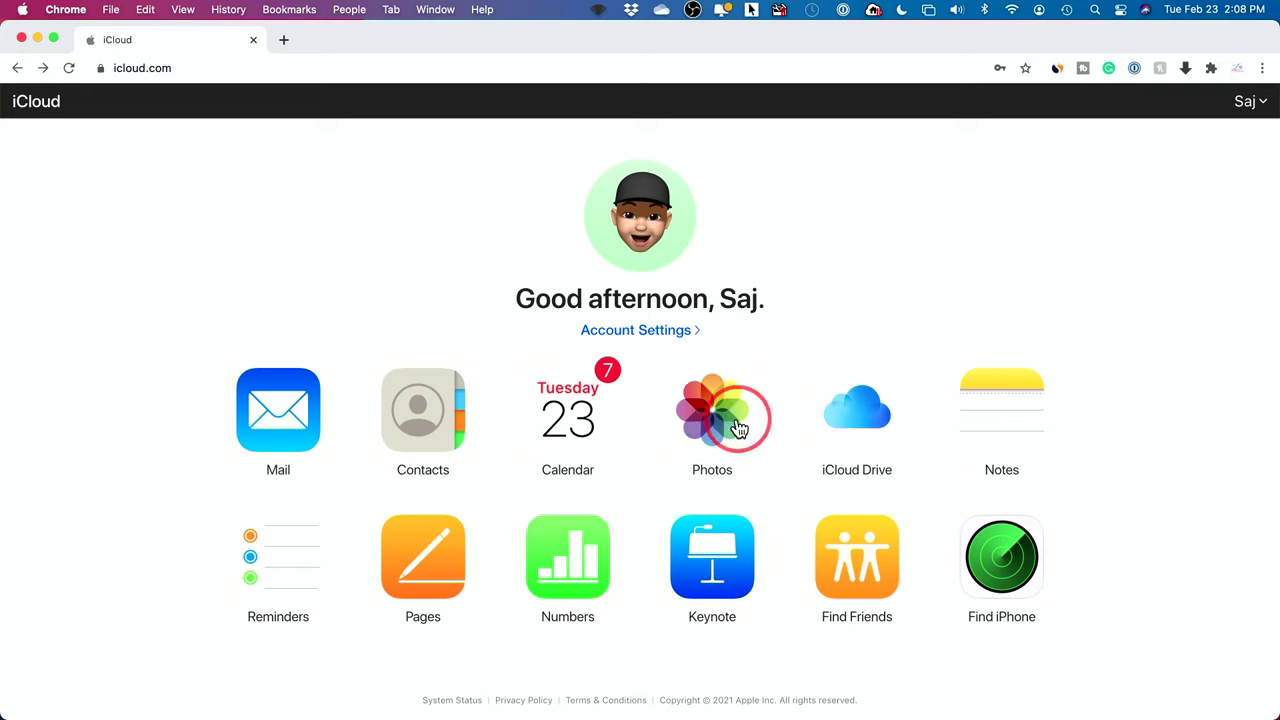
# Step: Compare the iCloud Drive folders on the web with those in Finder, and return to the iCloud home page
pyautogui.click(852, 418)
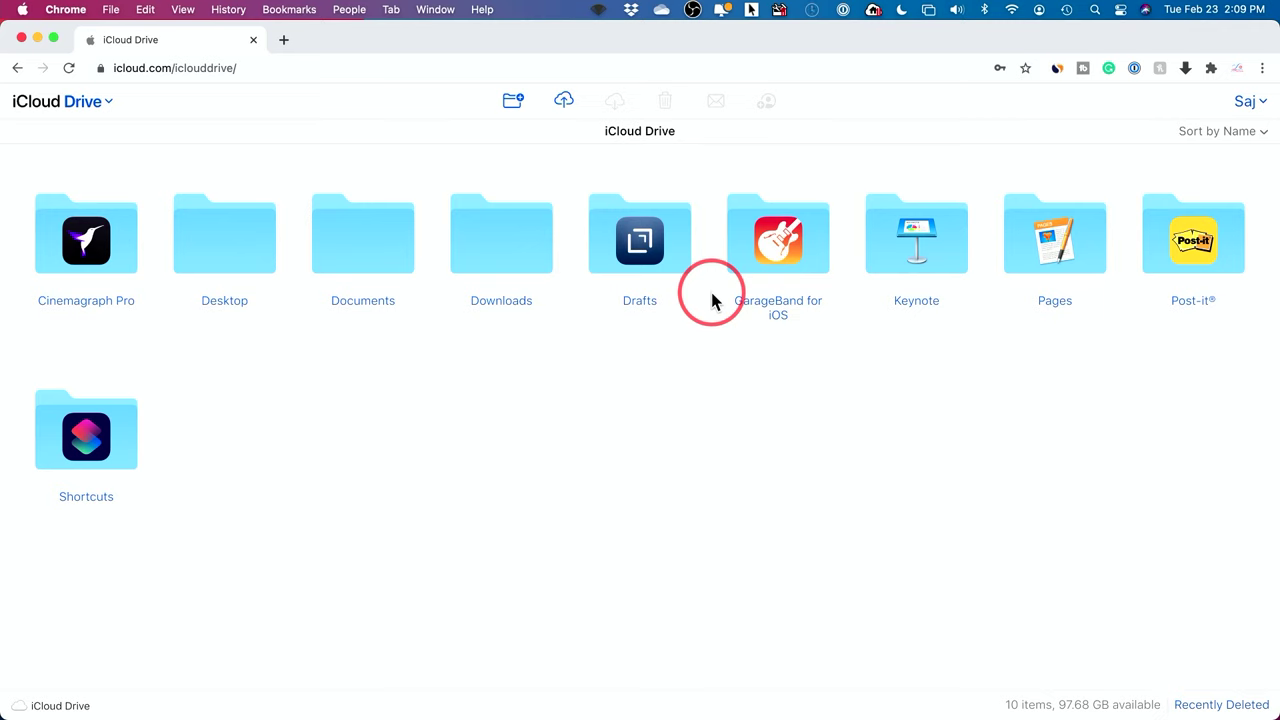
pyautogui.moveTo(640, 271); pyautogui.dragTo(525, 208)
pyautogui.scroll(-3, 514, 383)
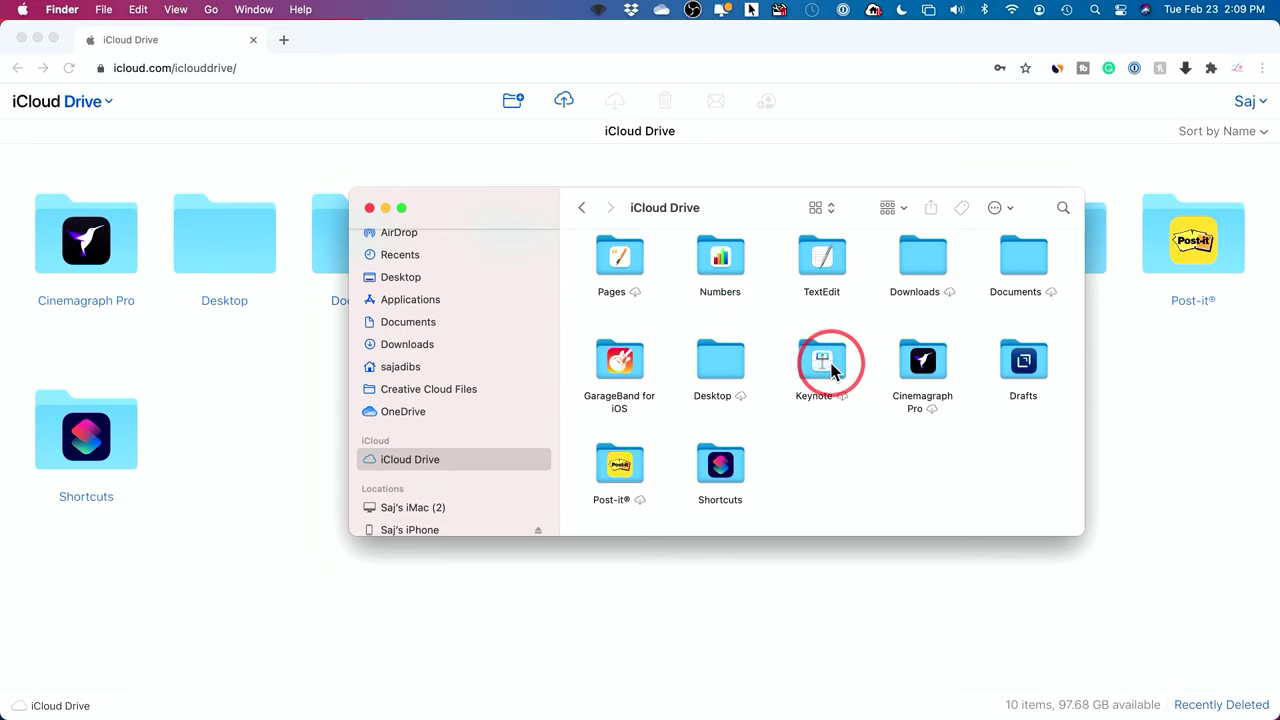
pyautogui.scroll(3, 443, 366)
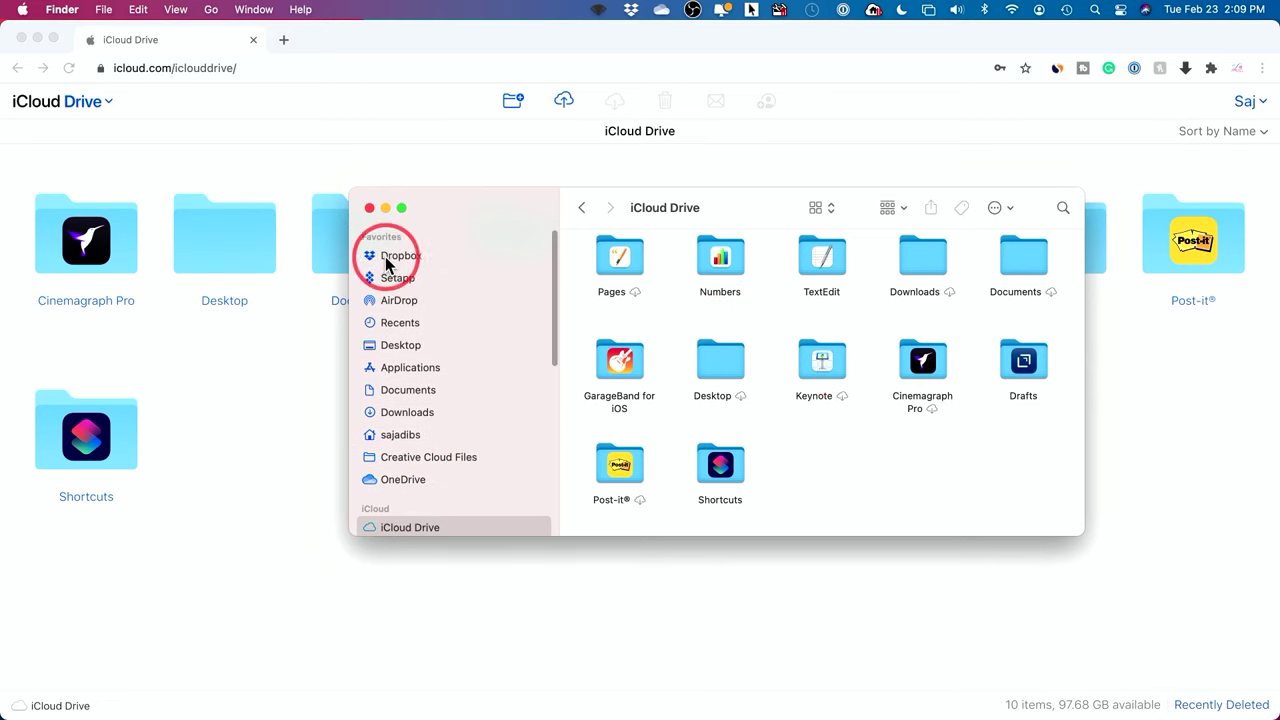
pyautogui.scroll(-2, 416, 274)
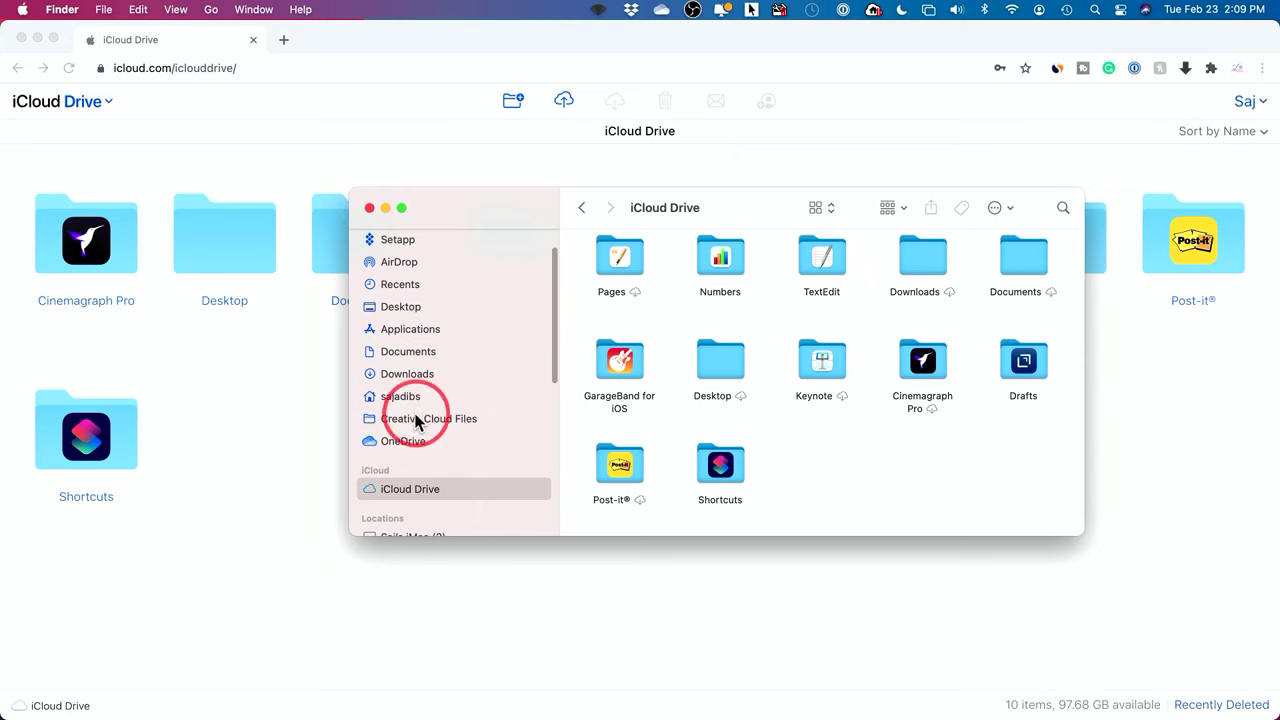
pyautogui.scroll(-3, 415, 422)
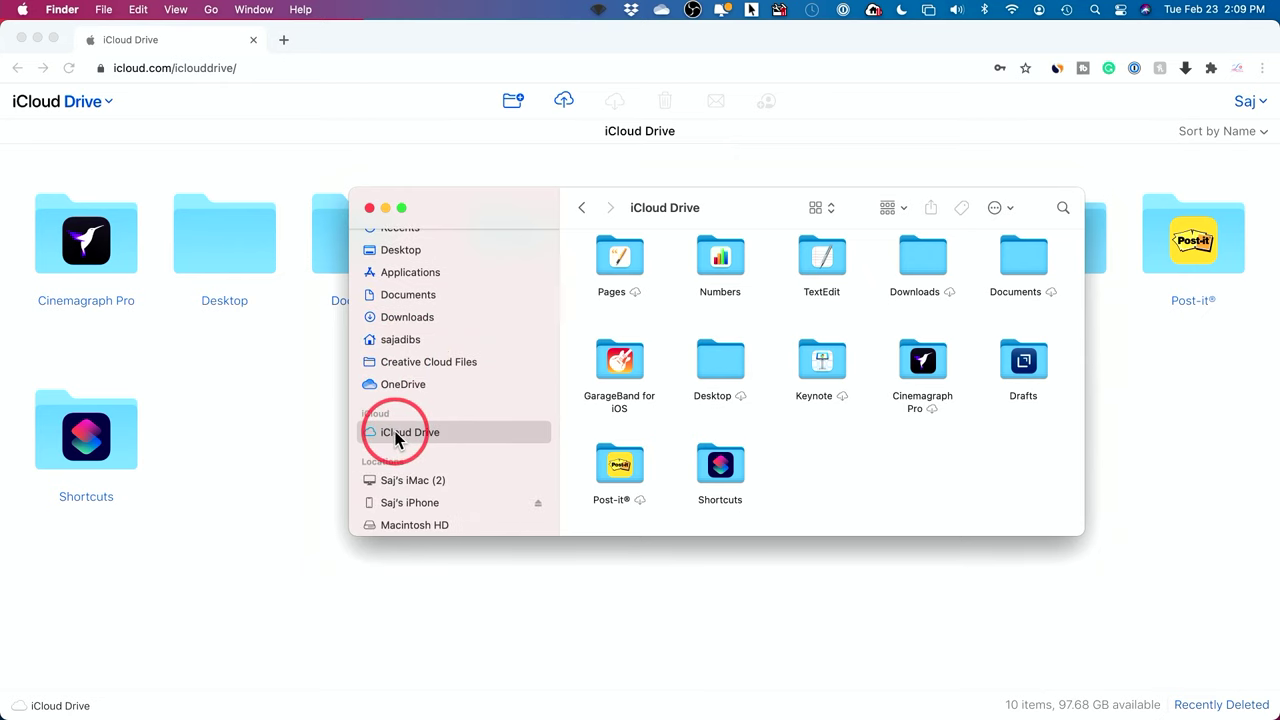
pyautogui.scroll(3, 396, 436)
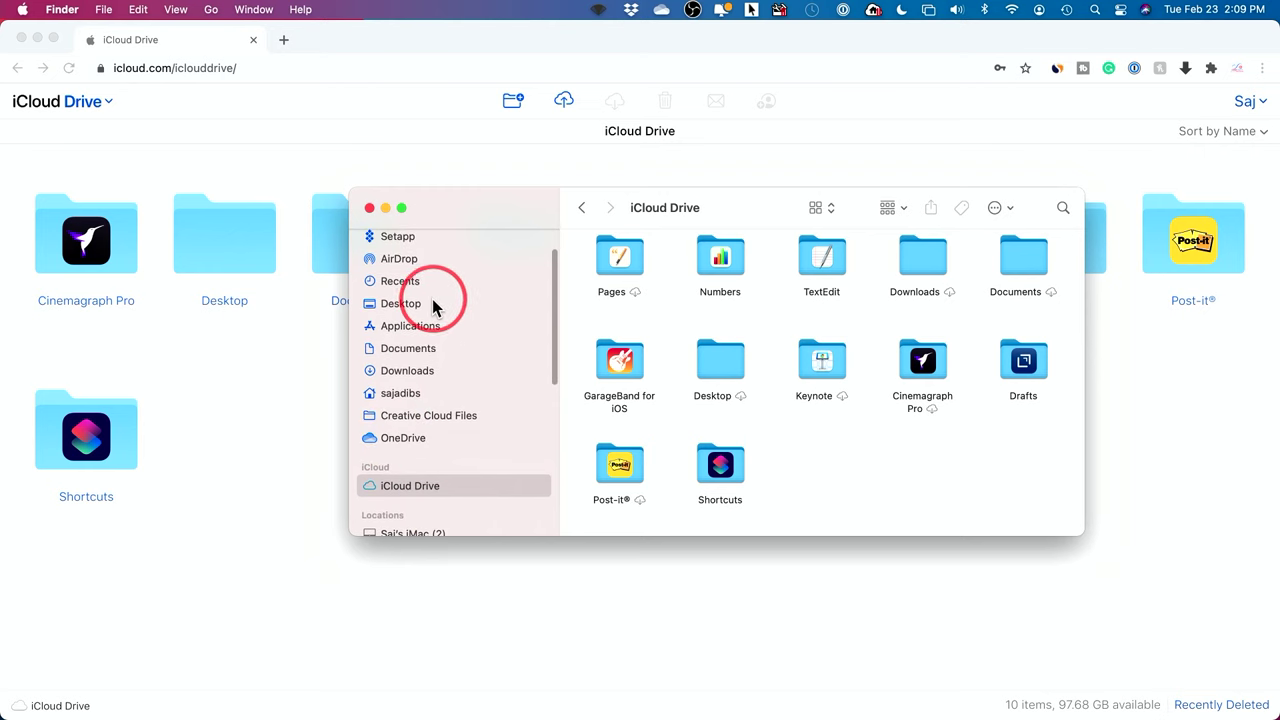
pyautogui.click(369, 207)
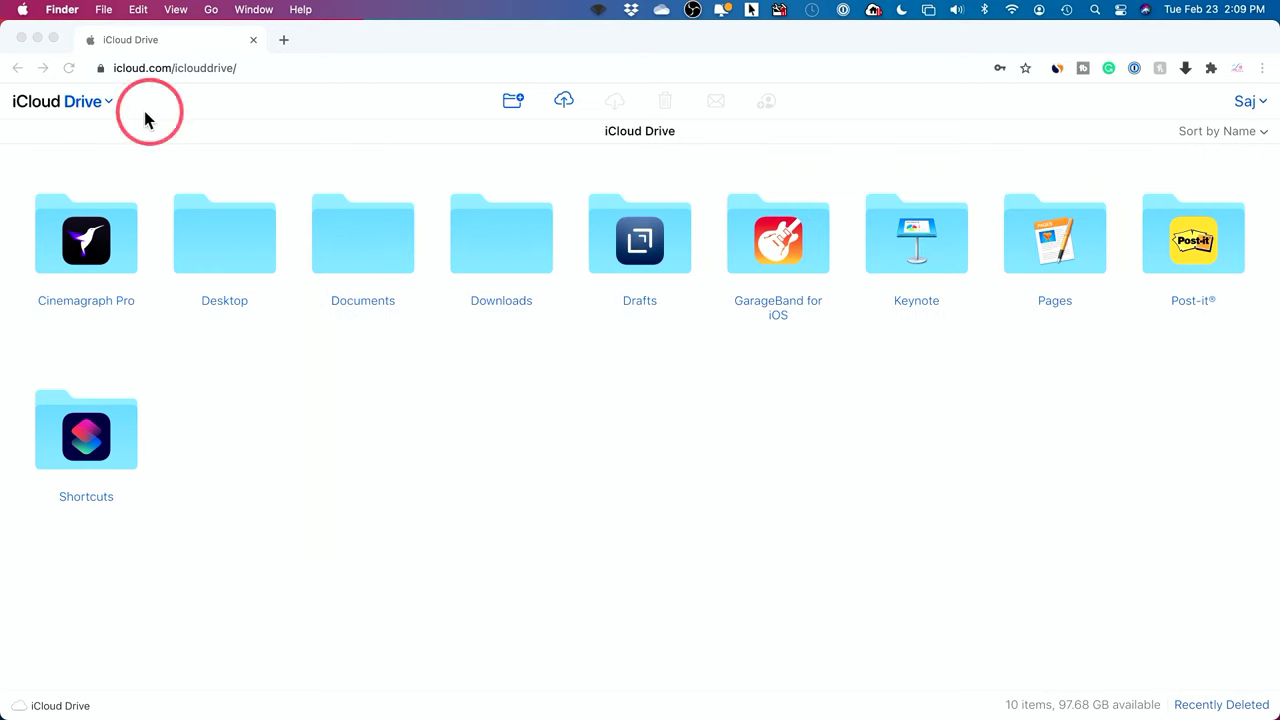
pyautogui.click(17, 68)
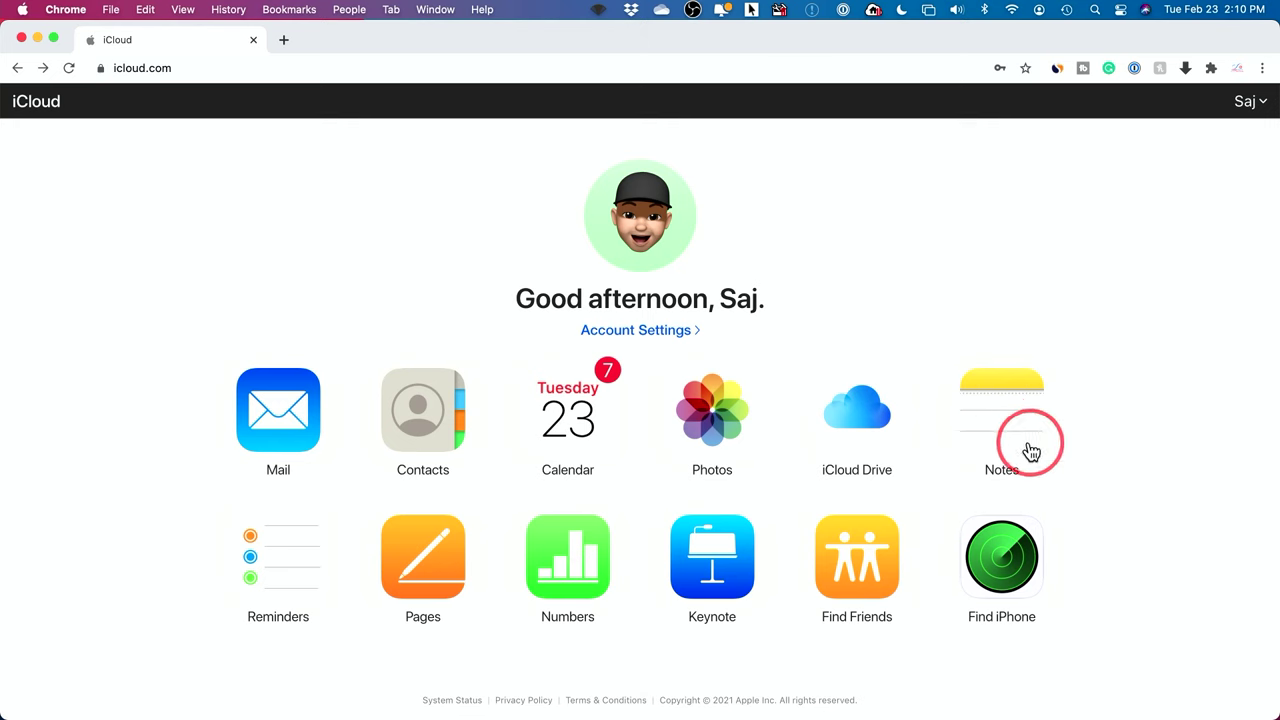
# Step: Open iCloud Notes to view the synced notes and return to the iCloud home page
pyautogui.click(1011, 414)
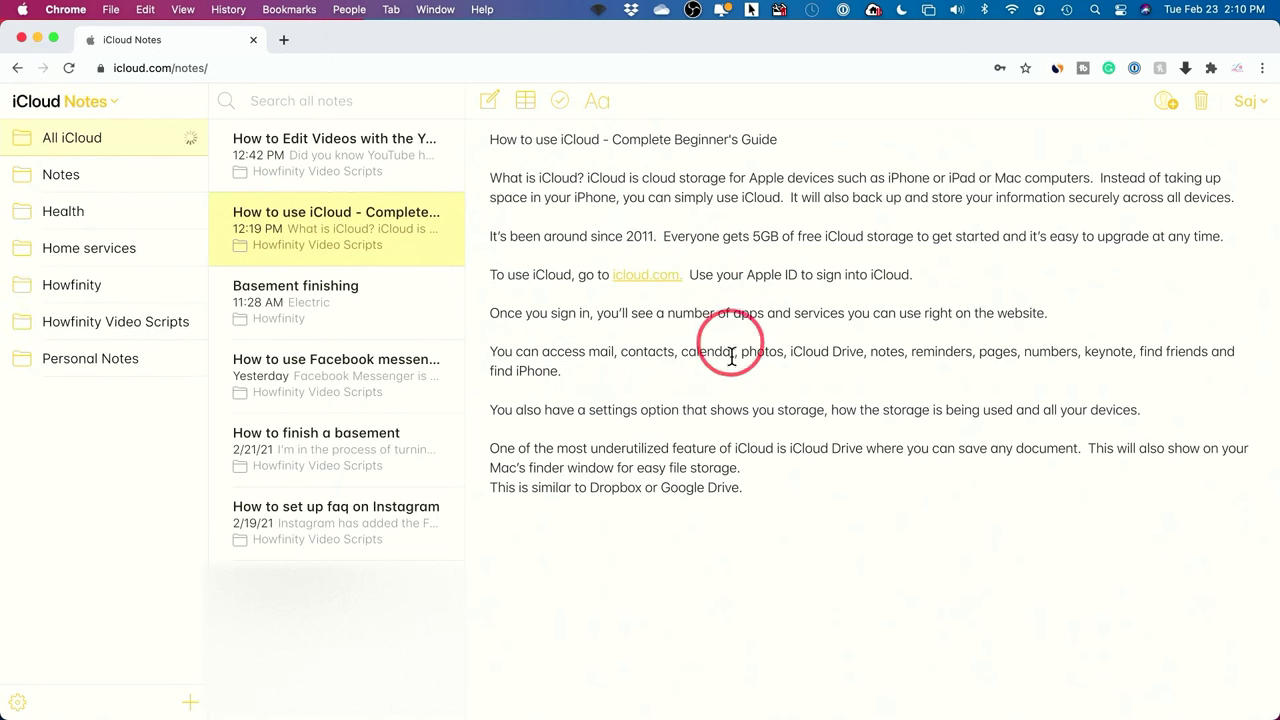
pyautogui.click(17, 68)
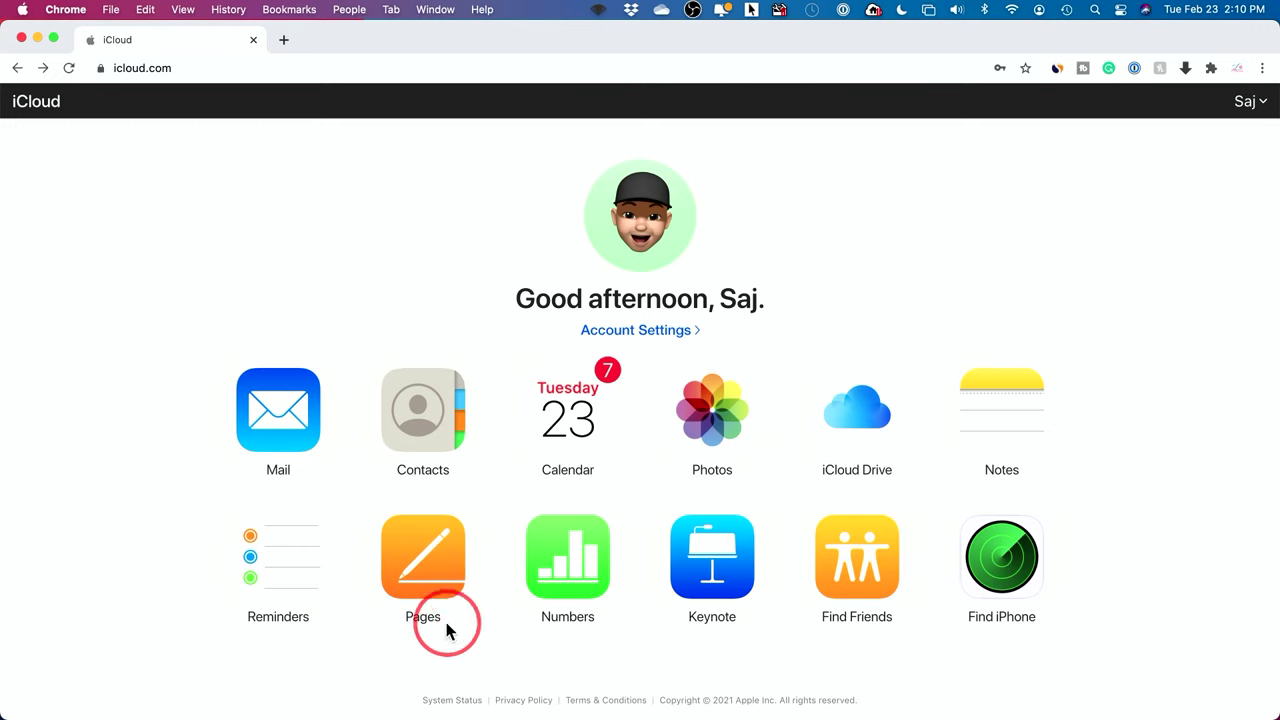
# Step: View the introductions of Pages and Numbers on the web, returning to the iCloud home page after each
pyautogui.click(420, 562)
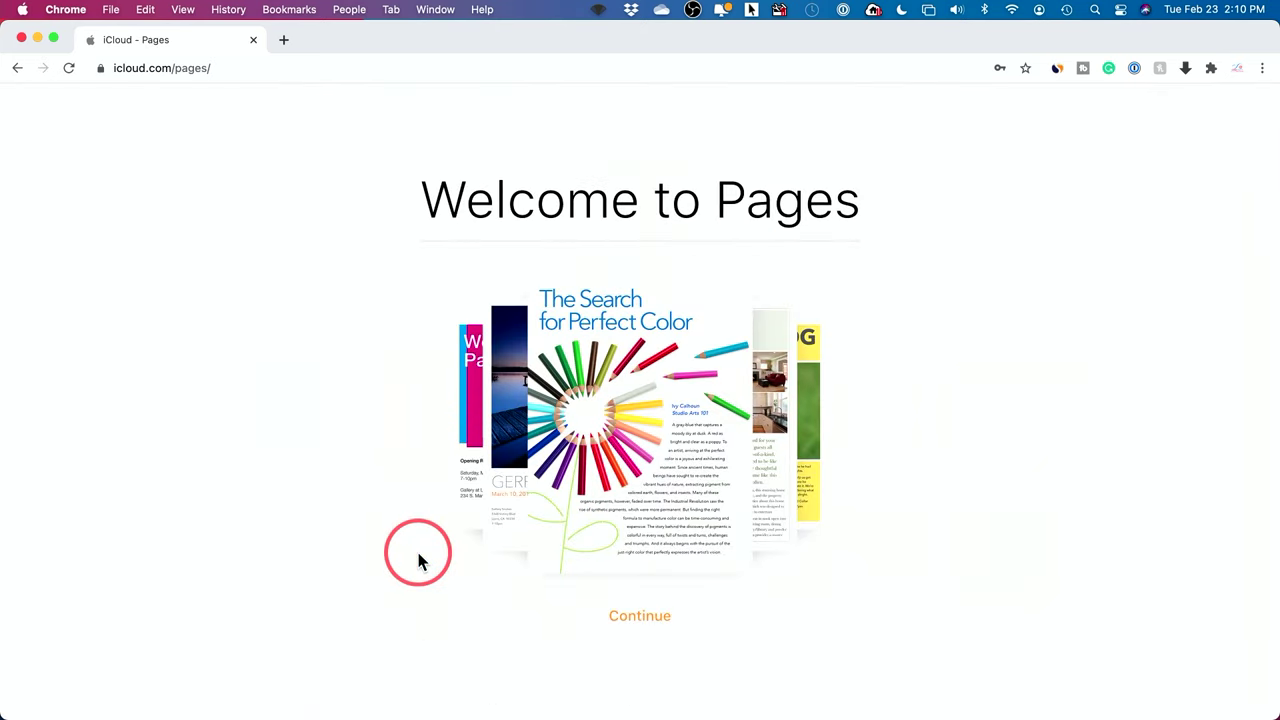
pyautogui.click(634, 618)
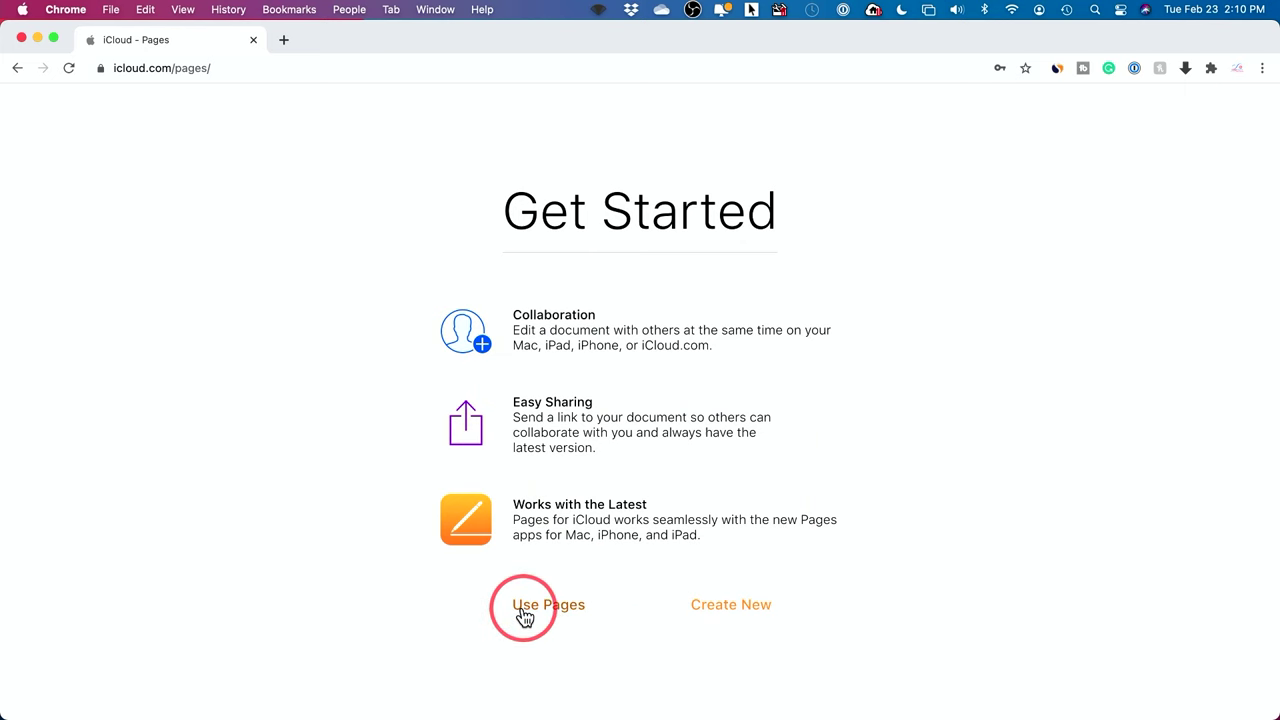
pyautogui.click(17, 68)
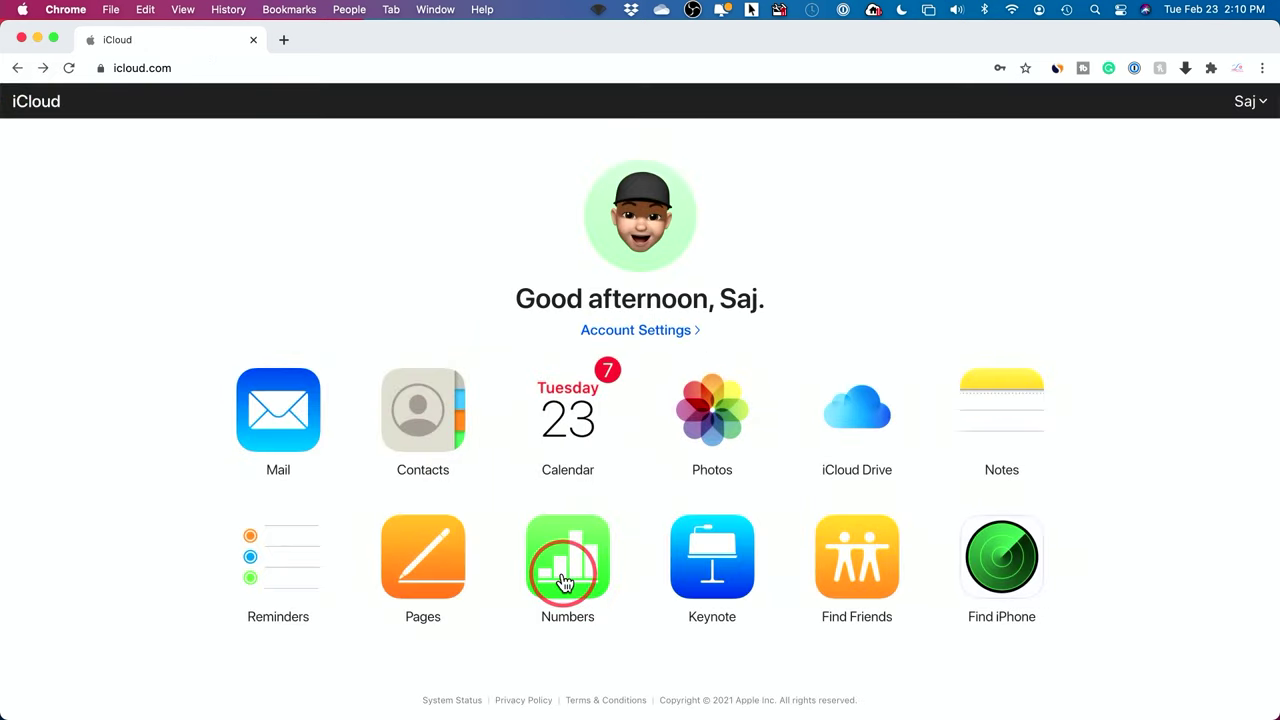
pyautogui.click(565, 583)
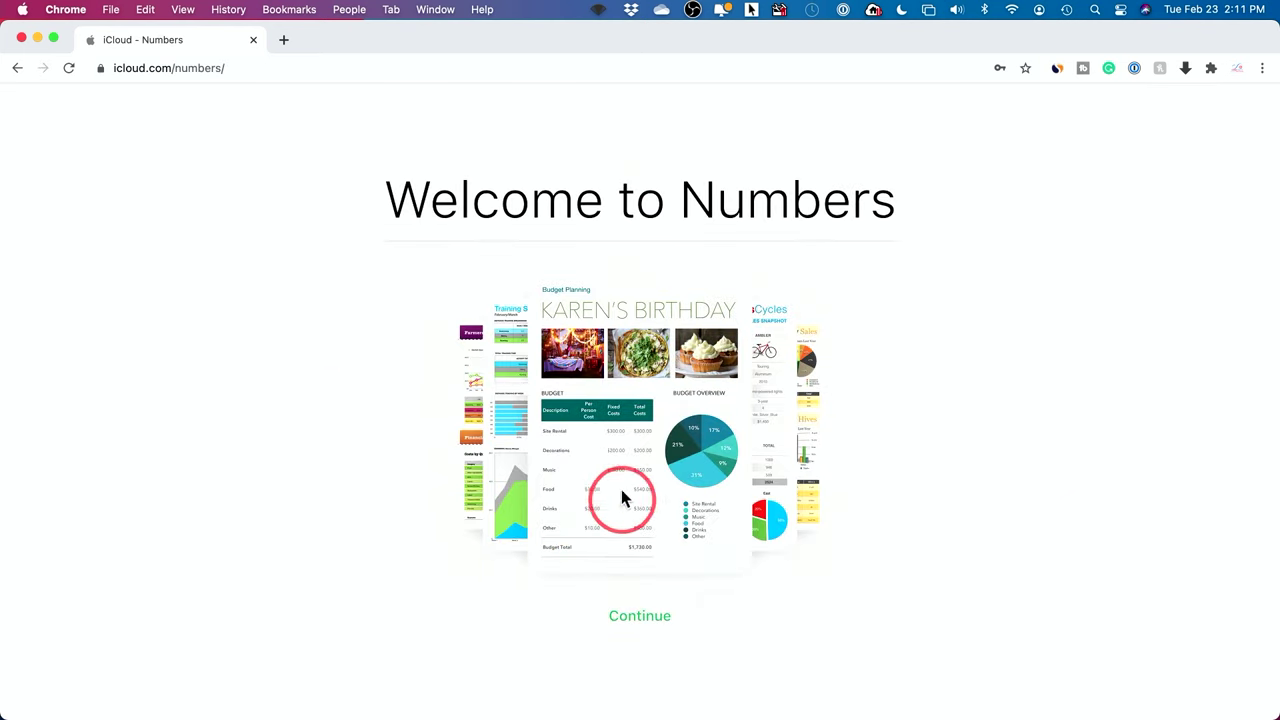
pyautogui.click(18, 68)
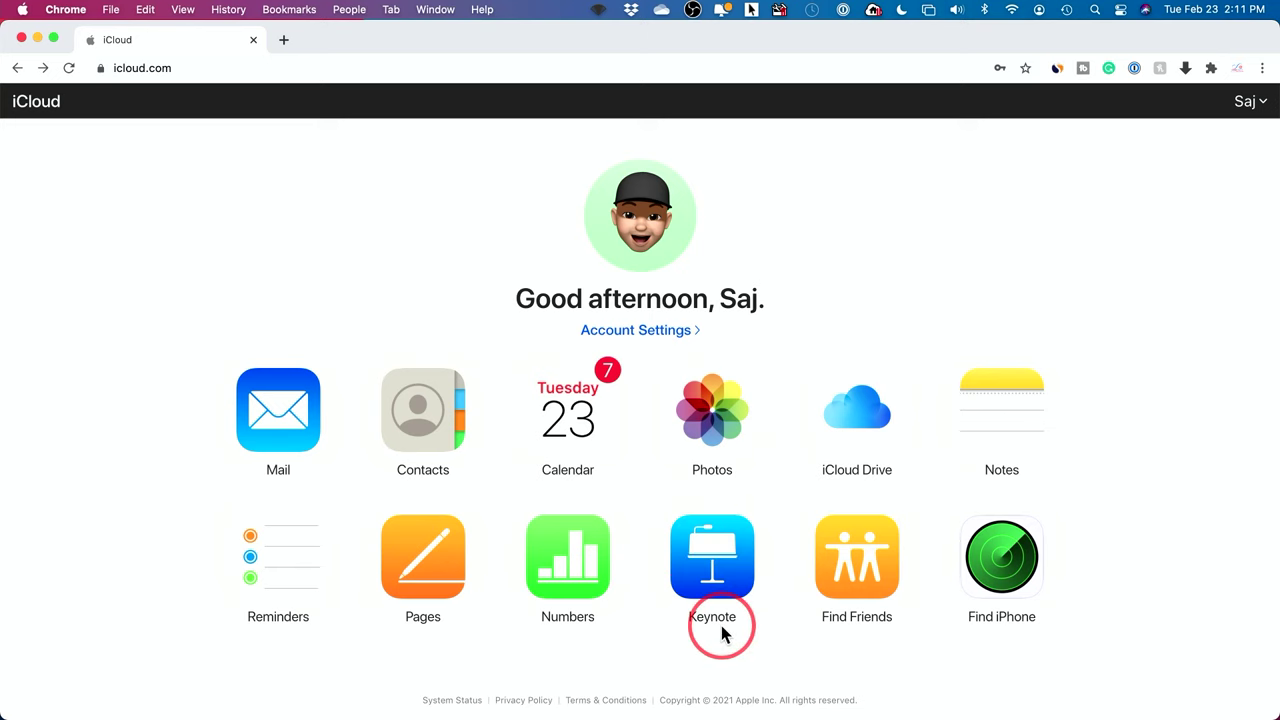
# Step: View Find Friends, dismissing its location request, and Find iPhone, returning to the iCloud home page after each
pyautogui.click(840, 558)
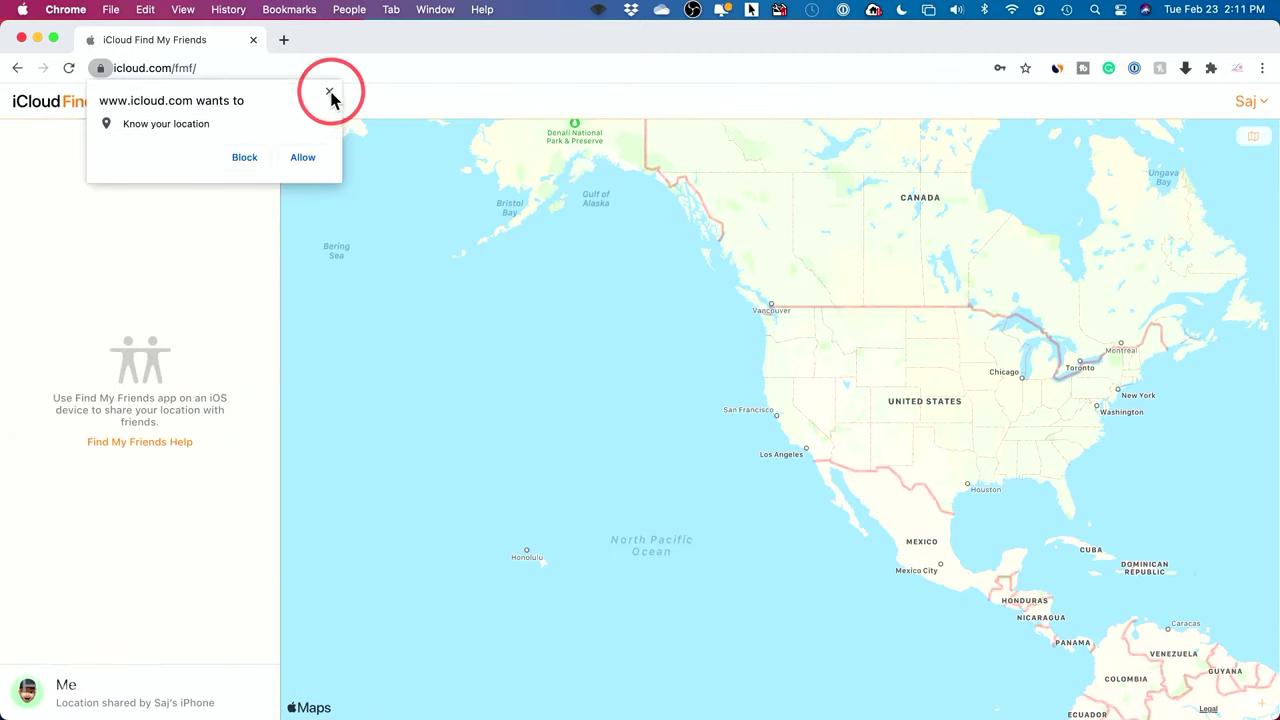
pyautogui.click(329, 92)
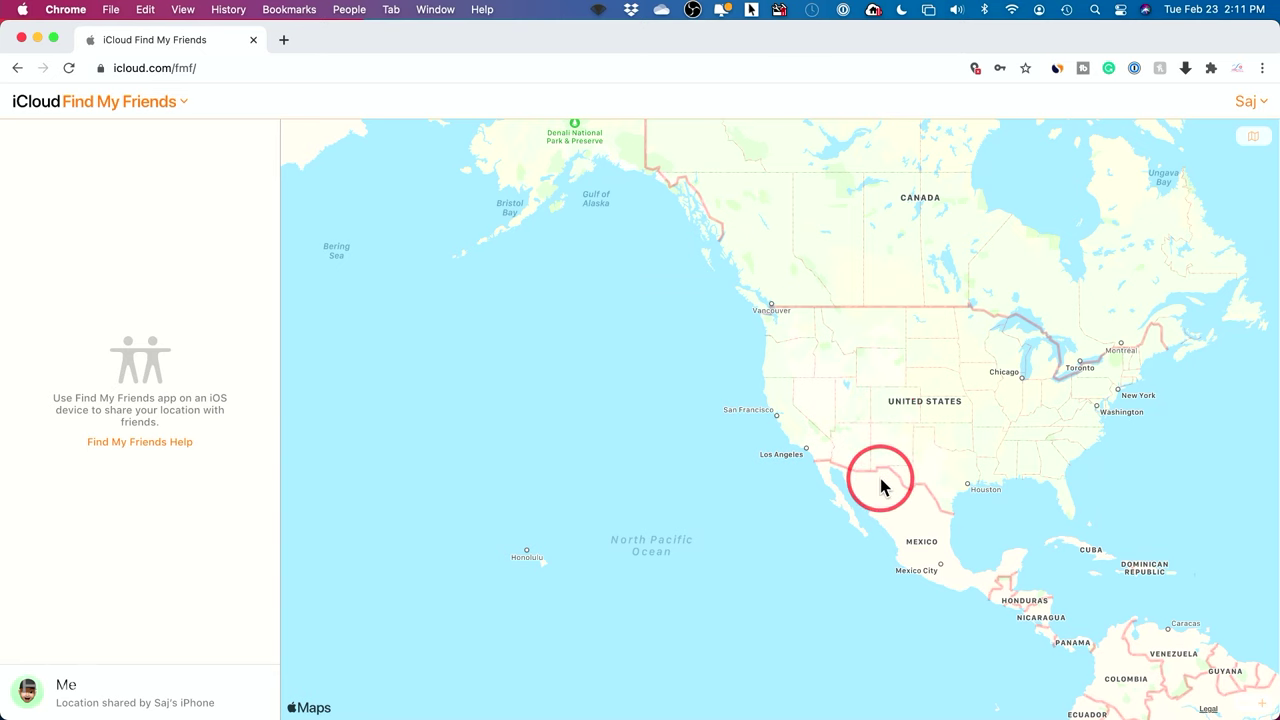
pyautogui.click(17, 68)
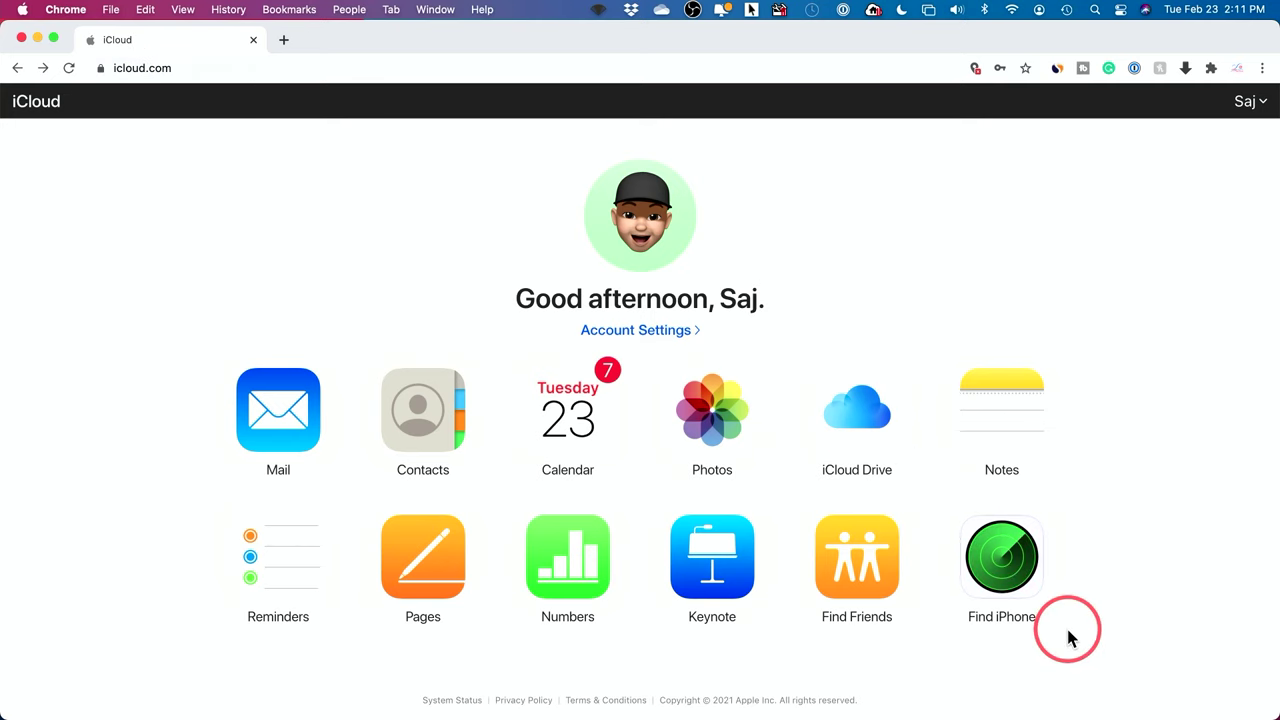
pyautogui.click(998, 580)
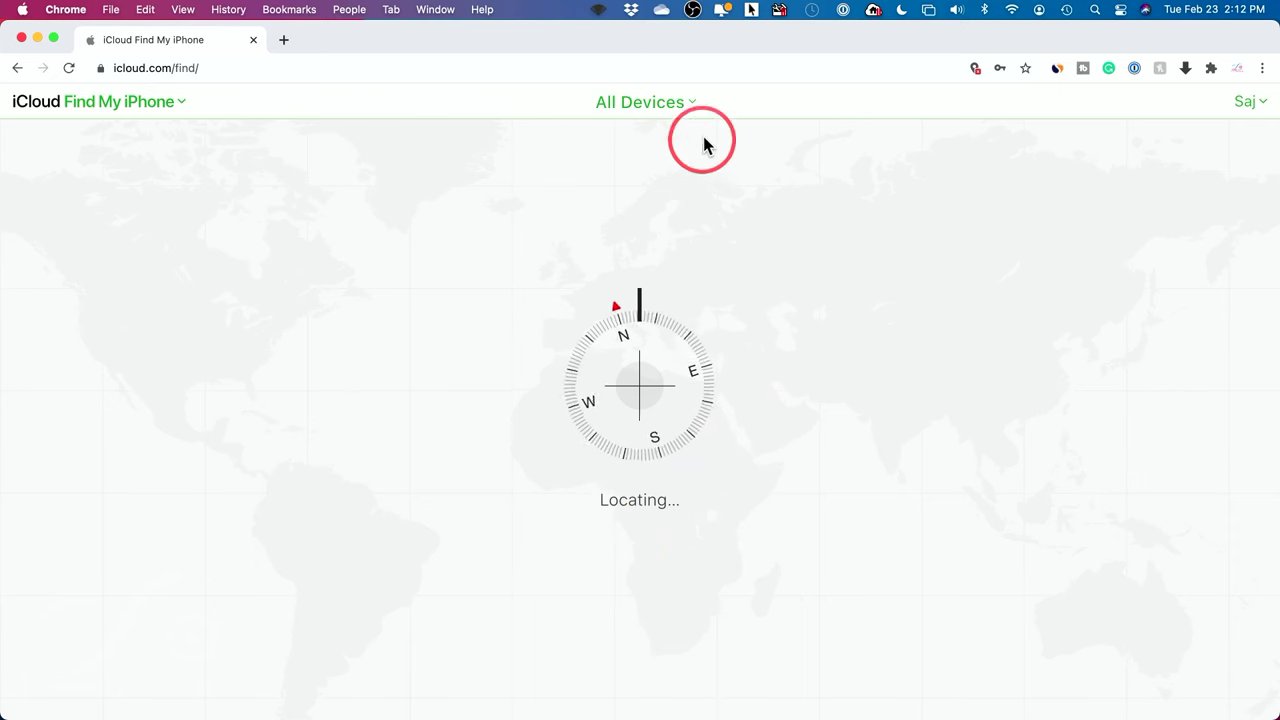
pyautogui.press('super+bracketleft')
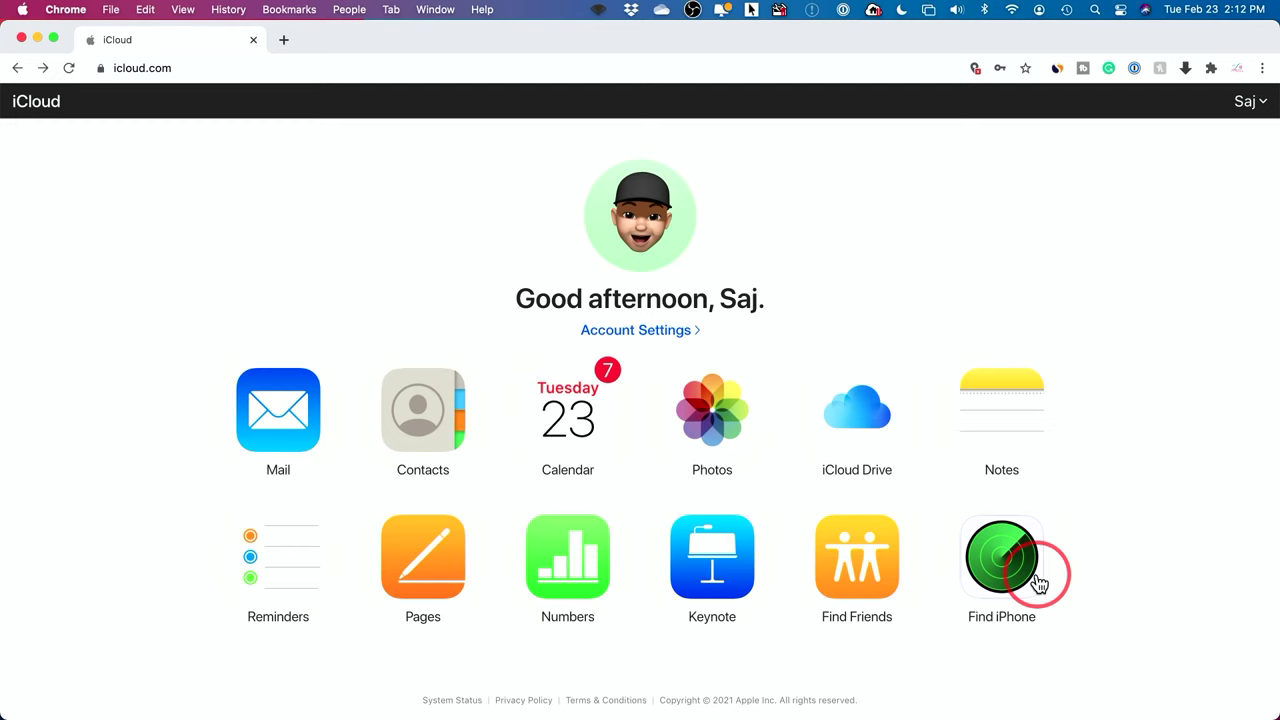
# Step: Open the iCloud account settings and examine the storage used by photos and videos, backups and mail, plus the available space
pyautogui.click(619, 336)
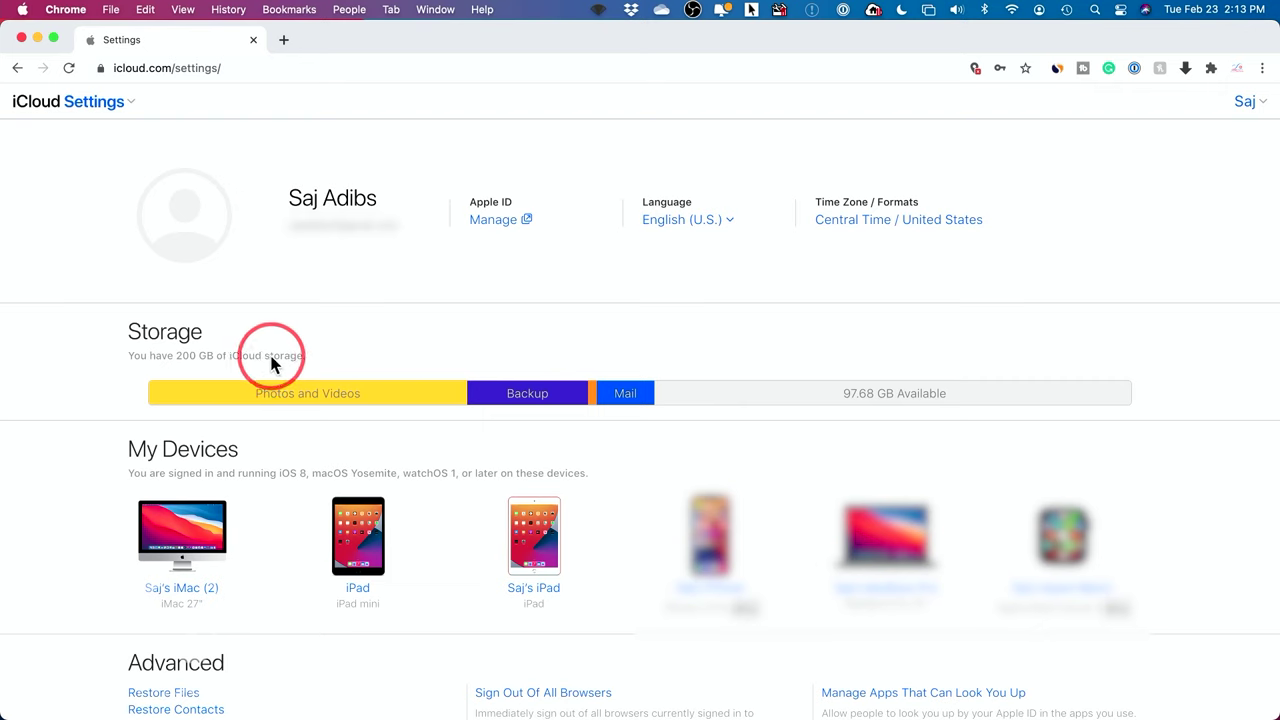
pyautogui.moveTo(307, 398)
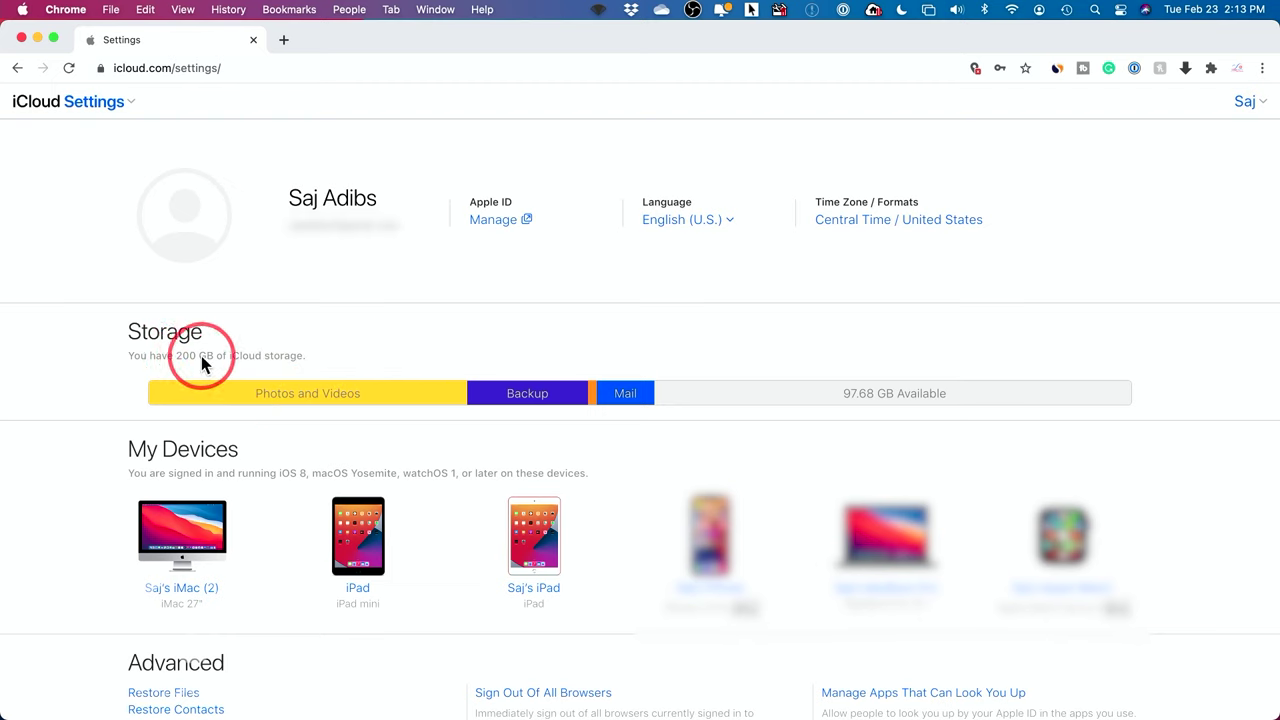
pyautogui.moveTo(363, 403)
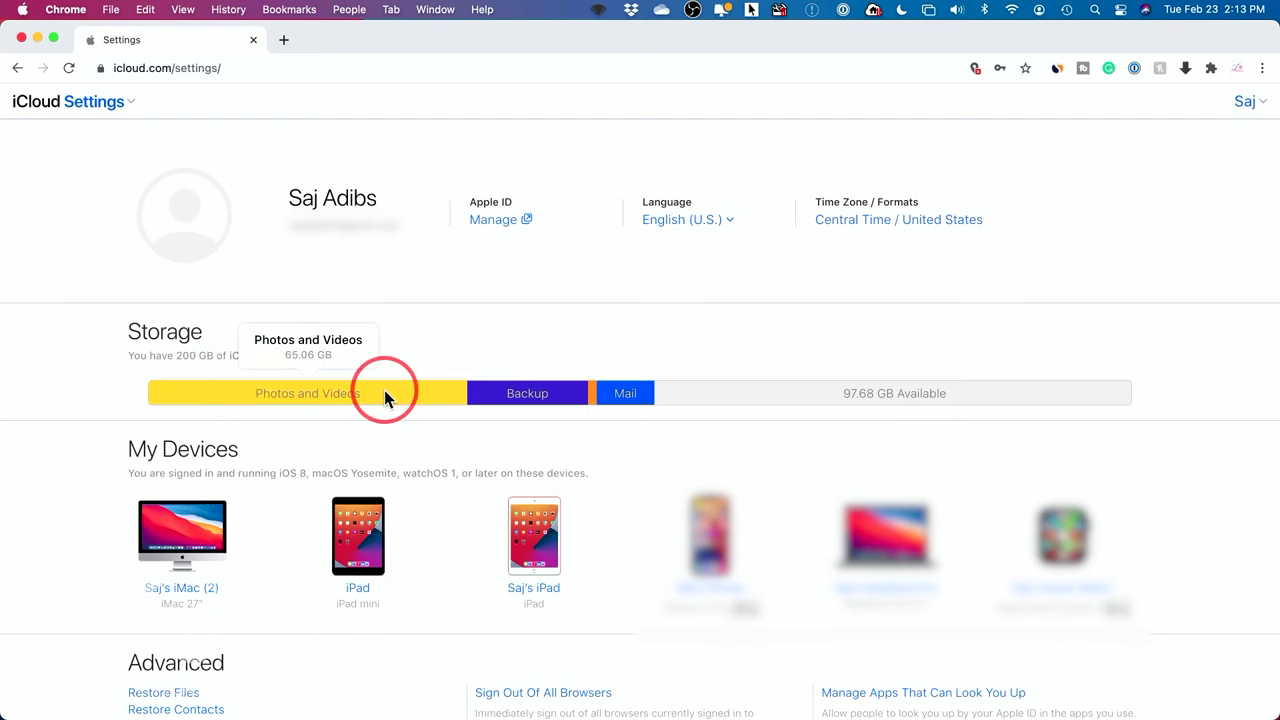
pyautogui.moveTo(510, 394)
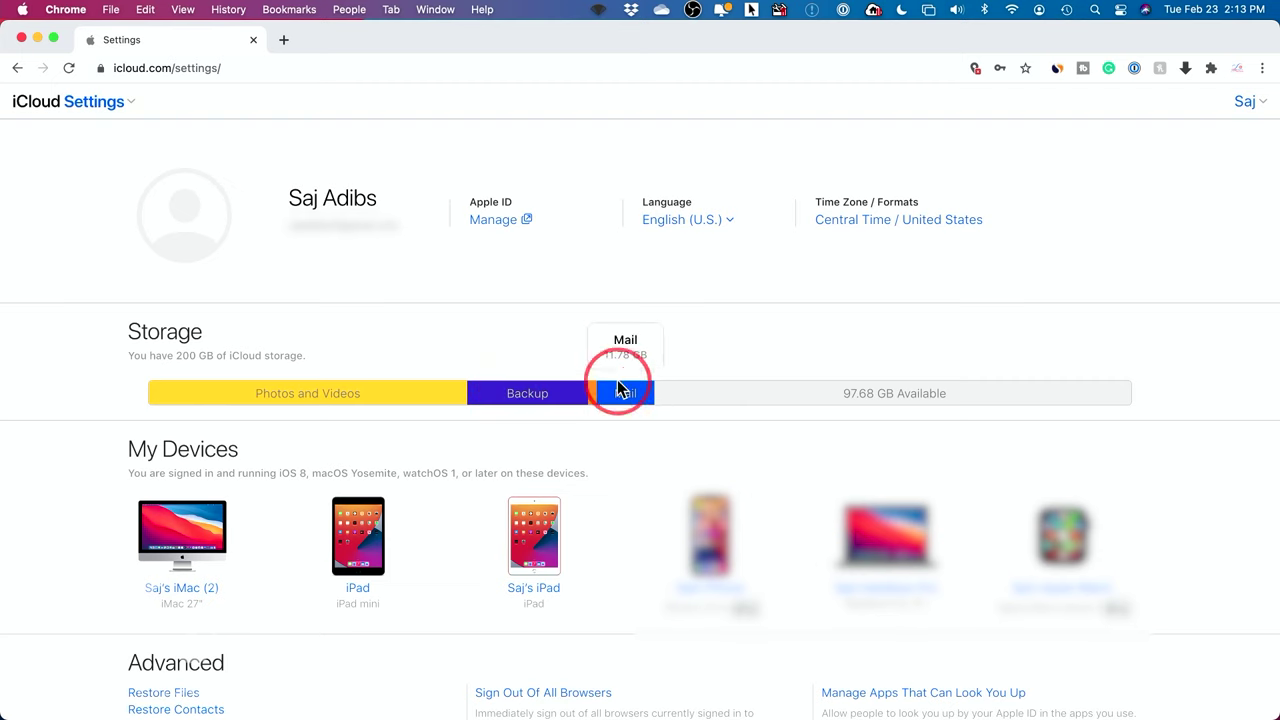
pyautogui.moveTo(852, 397)
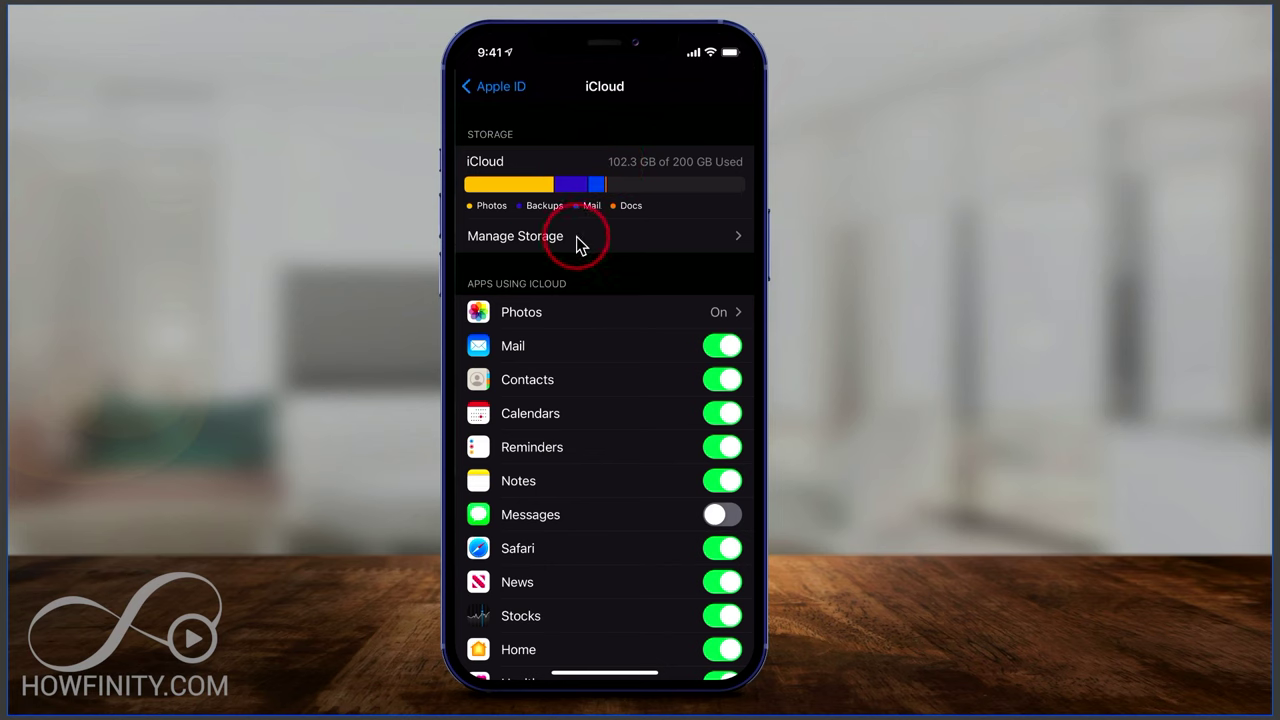
# Step: View the iPhone's iCloud storage management, and reopen the Apple ID's iCloud settings starting from the home screen
pyautogui.click(631, 240)
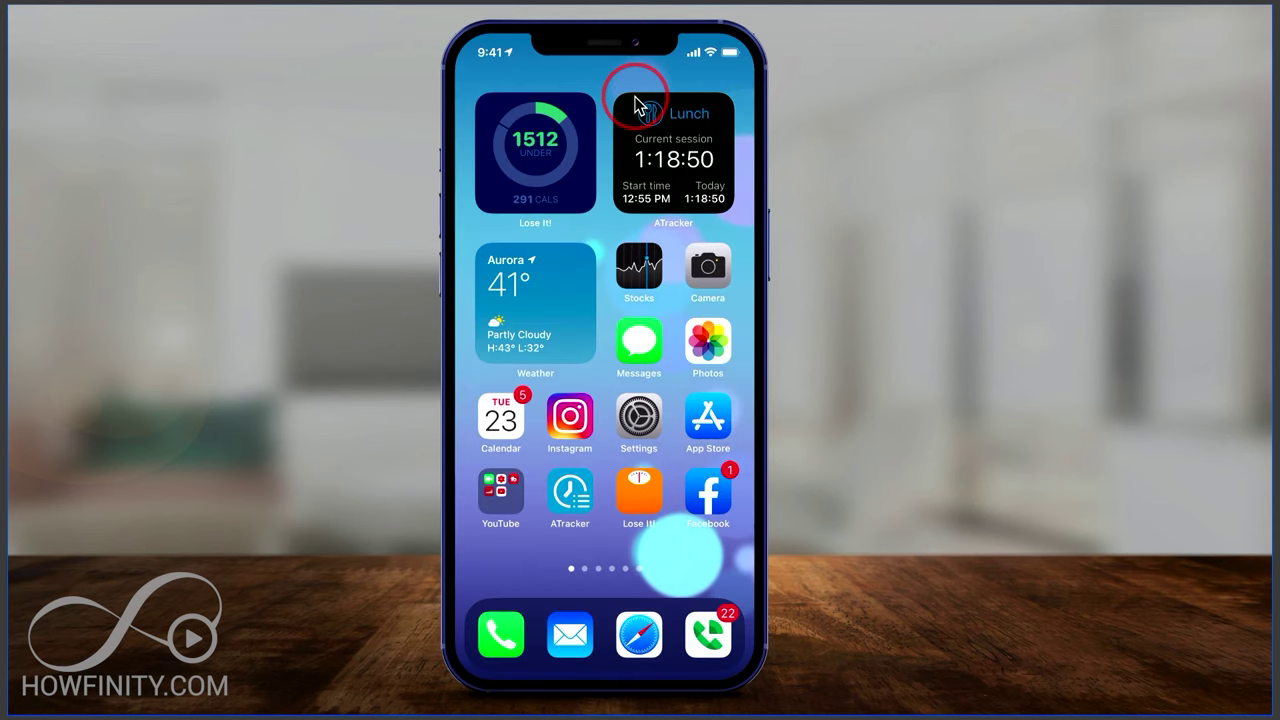
pyautogui.click(641, 420)
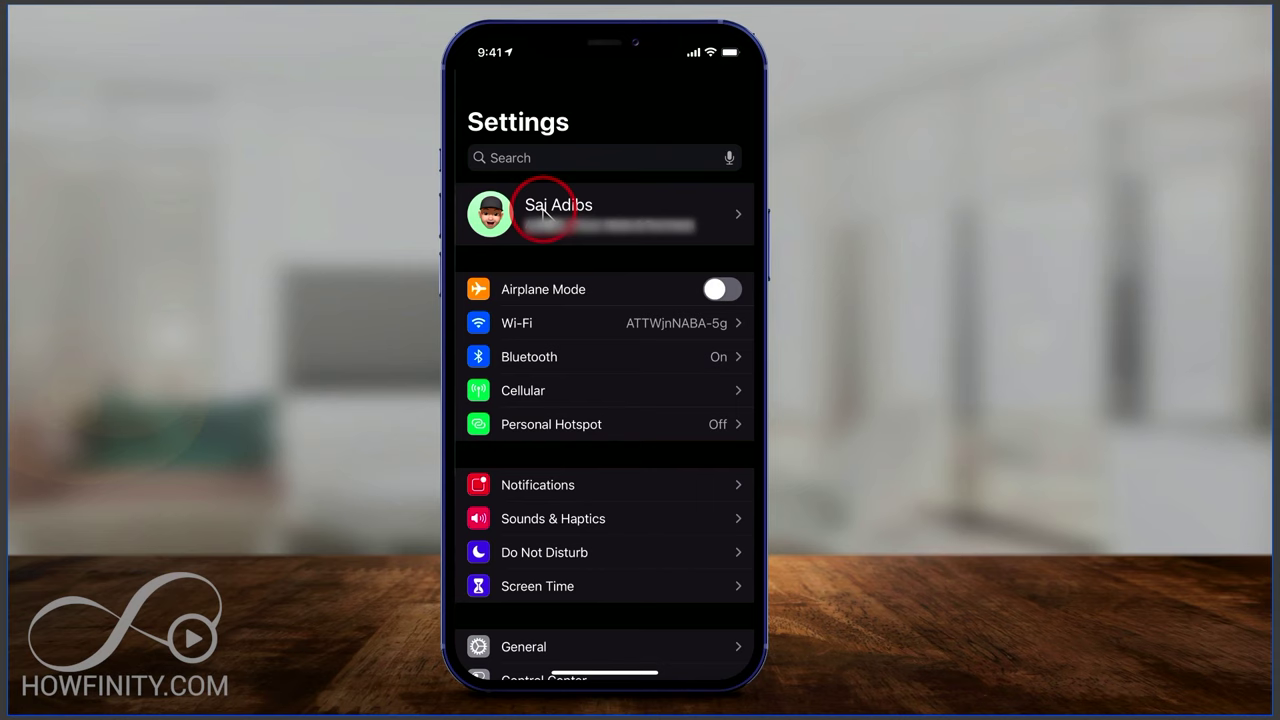
pyautogui.click(545, 210)
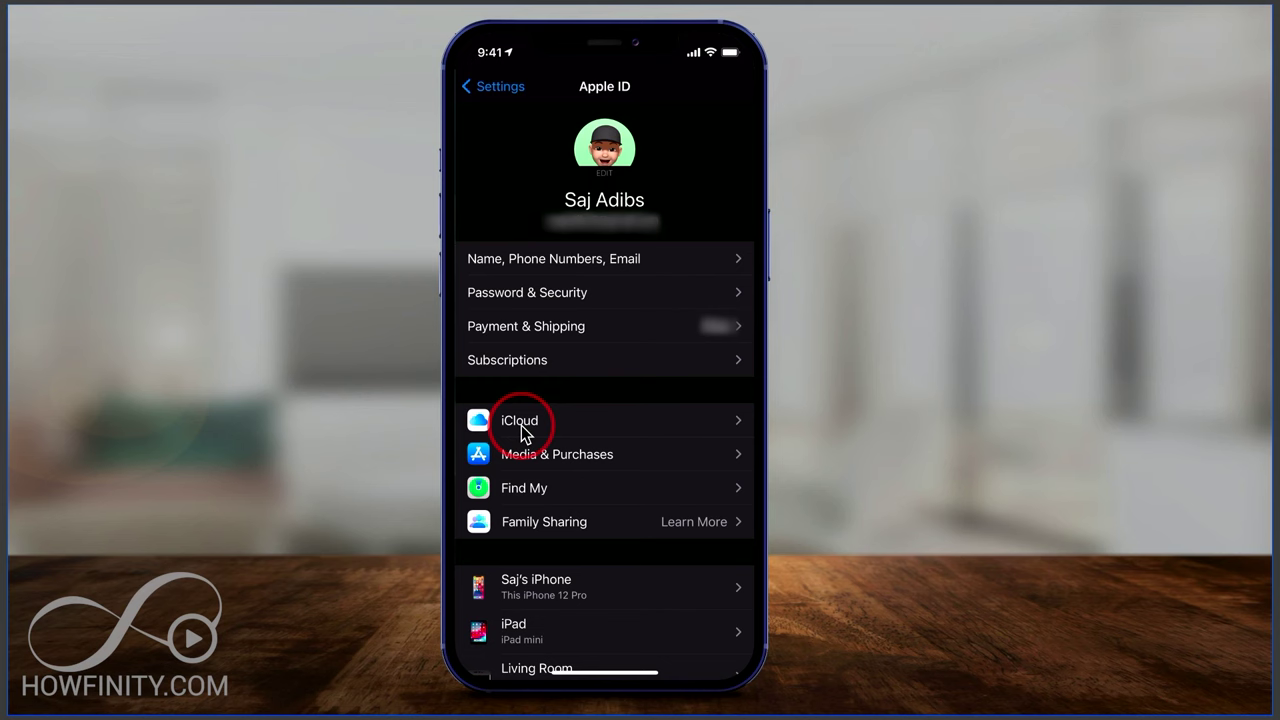
pyautogui.click(521, 425)
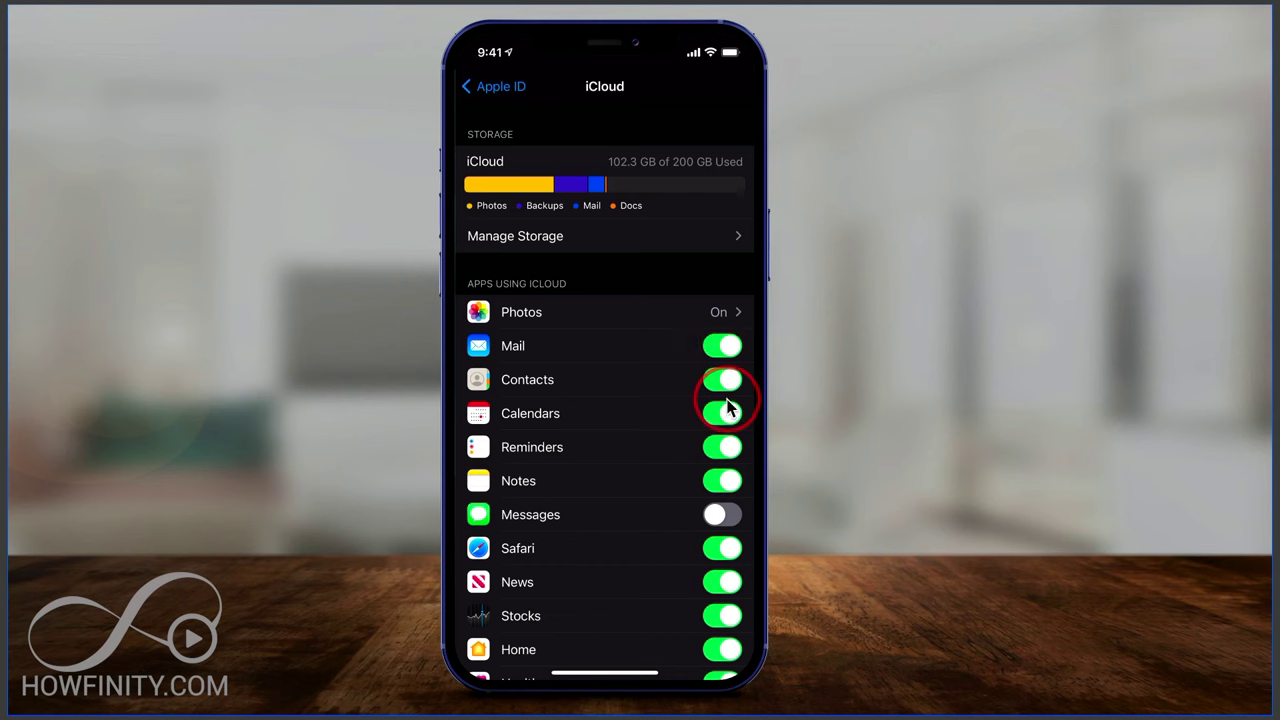
# Step: Try turning off iCloud syncing for Reminders and cancel deleting the reminders from the iPhone
pyautogui.click(724, 449)
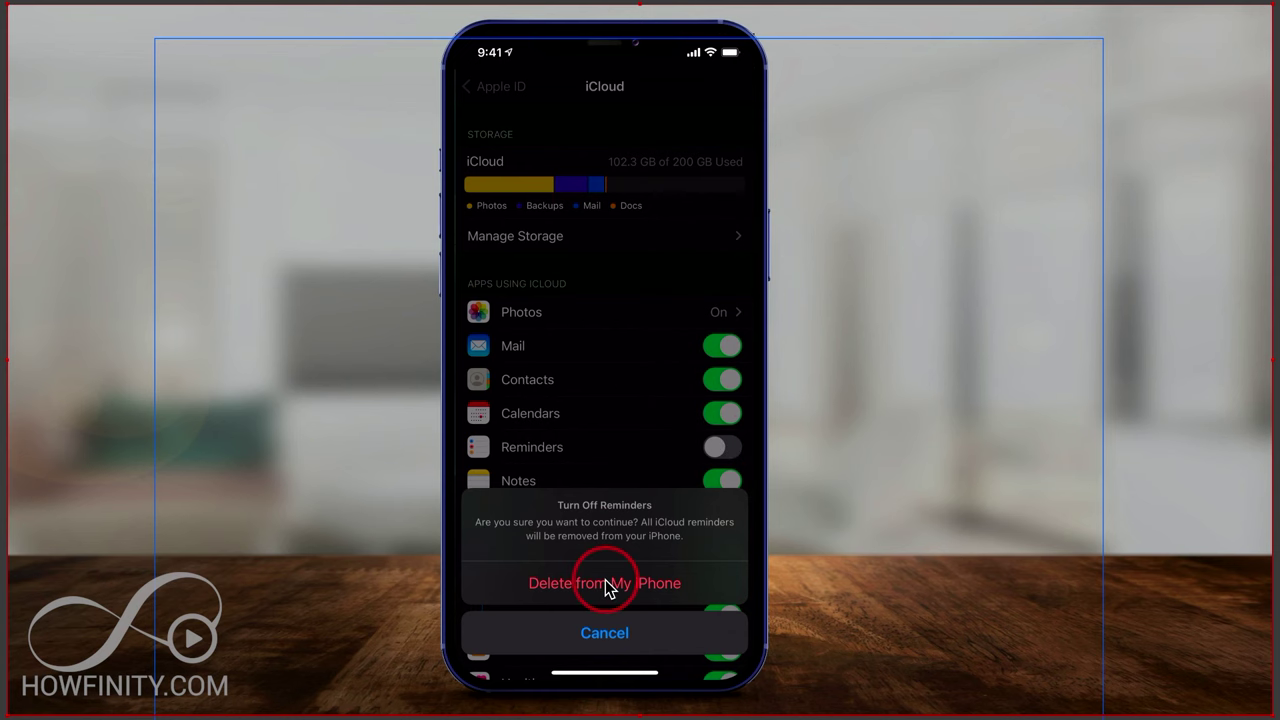
pyautogui.click(598, 631)
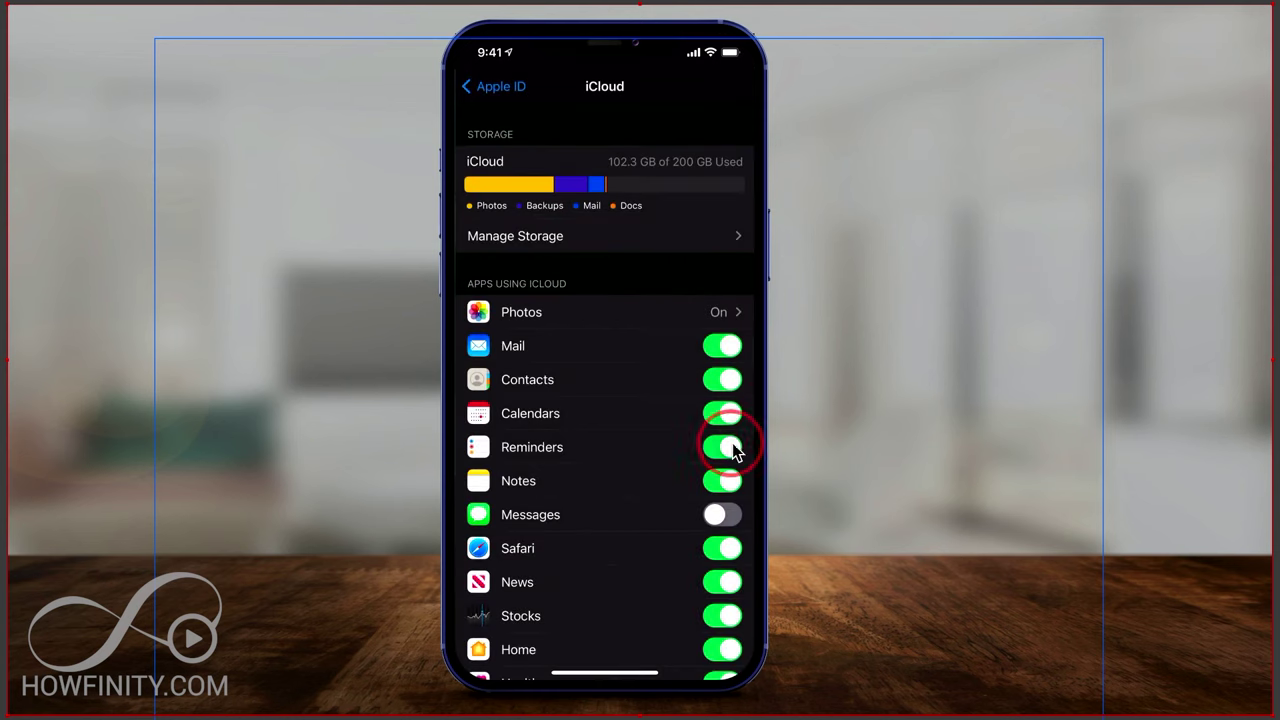
pyautogui.click(724, 449)
# Step: Examine the full list of apps using iCloud, including iCloud Backup, iCloud Drive and the third-party apps
pyautogui.scroll(-3, 724, 447)
pyautogui.scroll(3, 657, 400)
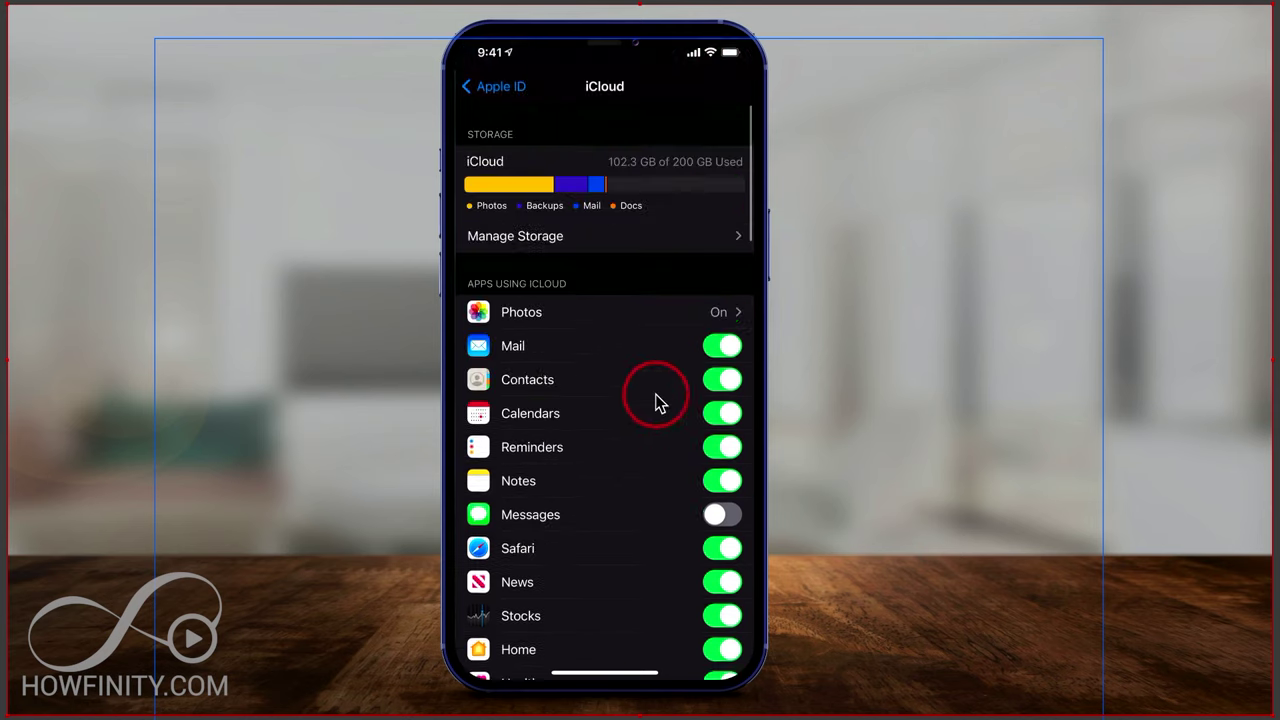
pyautogui.scroll(-5, 677, 494)
pyautogui.scroll(-3, 677, 494)
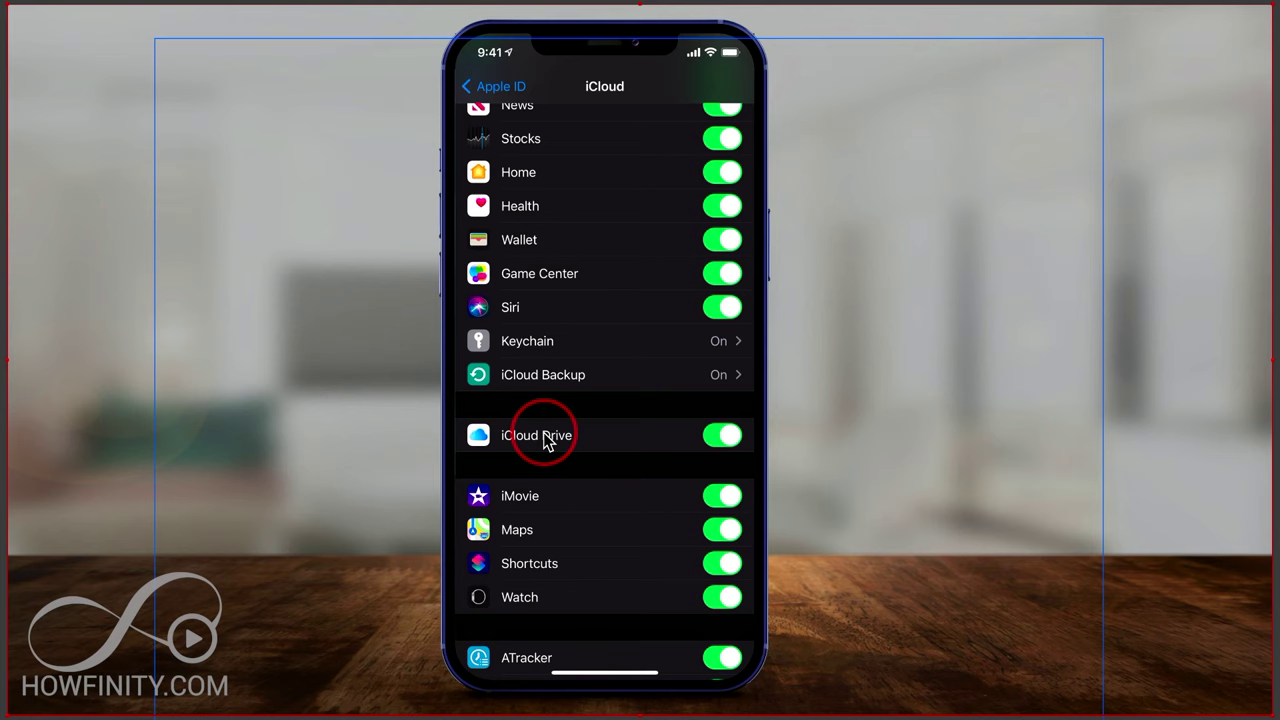
pyautogui.scroll(-5, 546, 443)
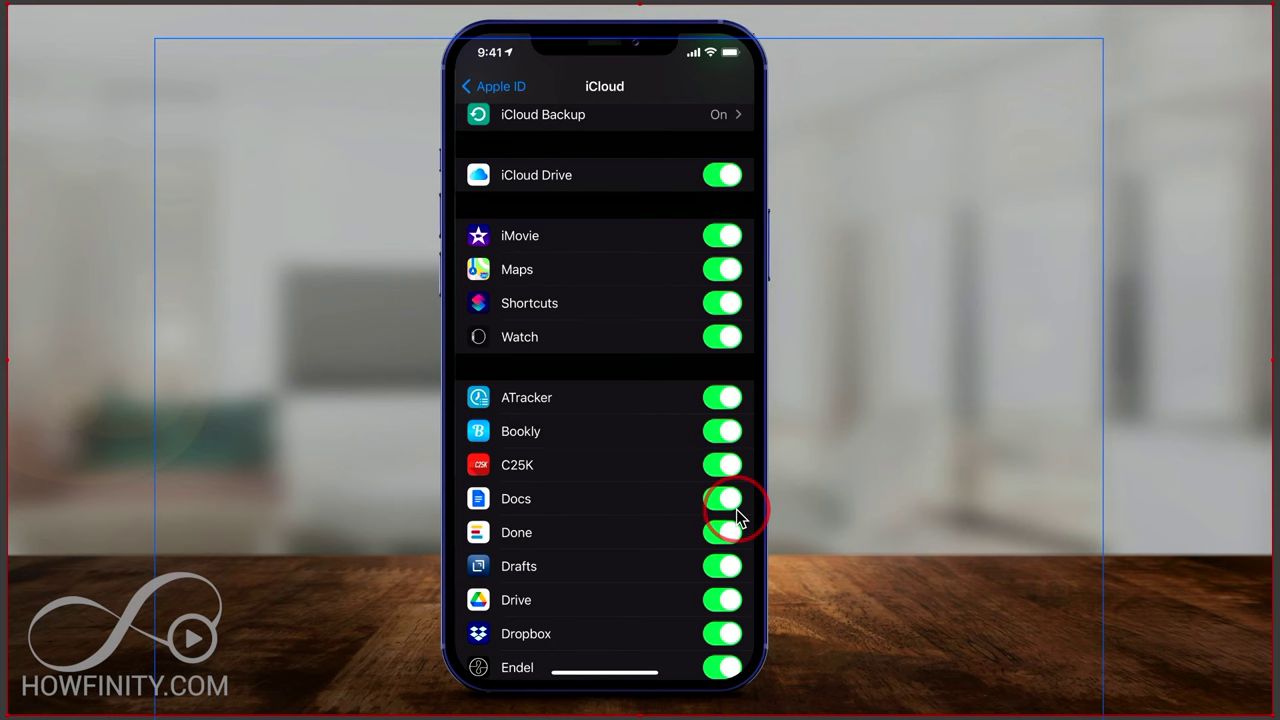
pyautogui.scroll(10, 736, 509)
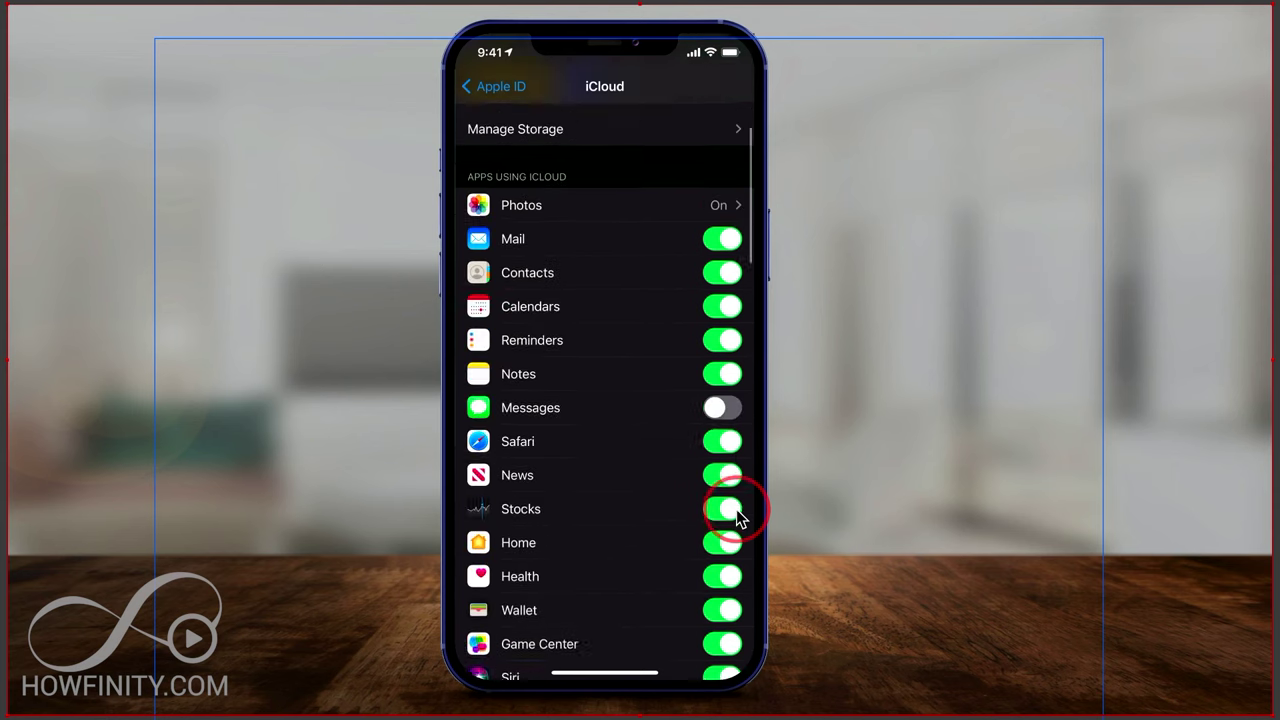